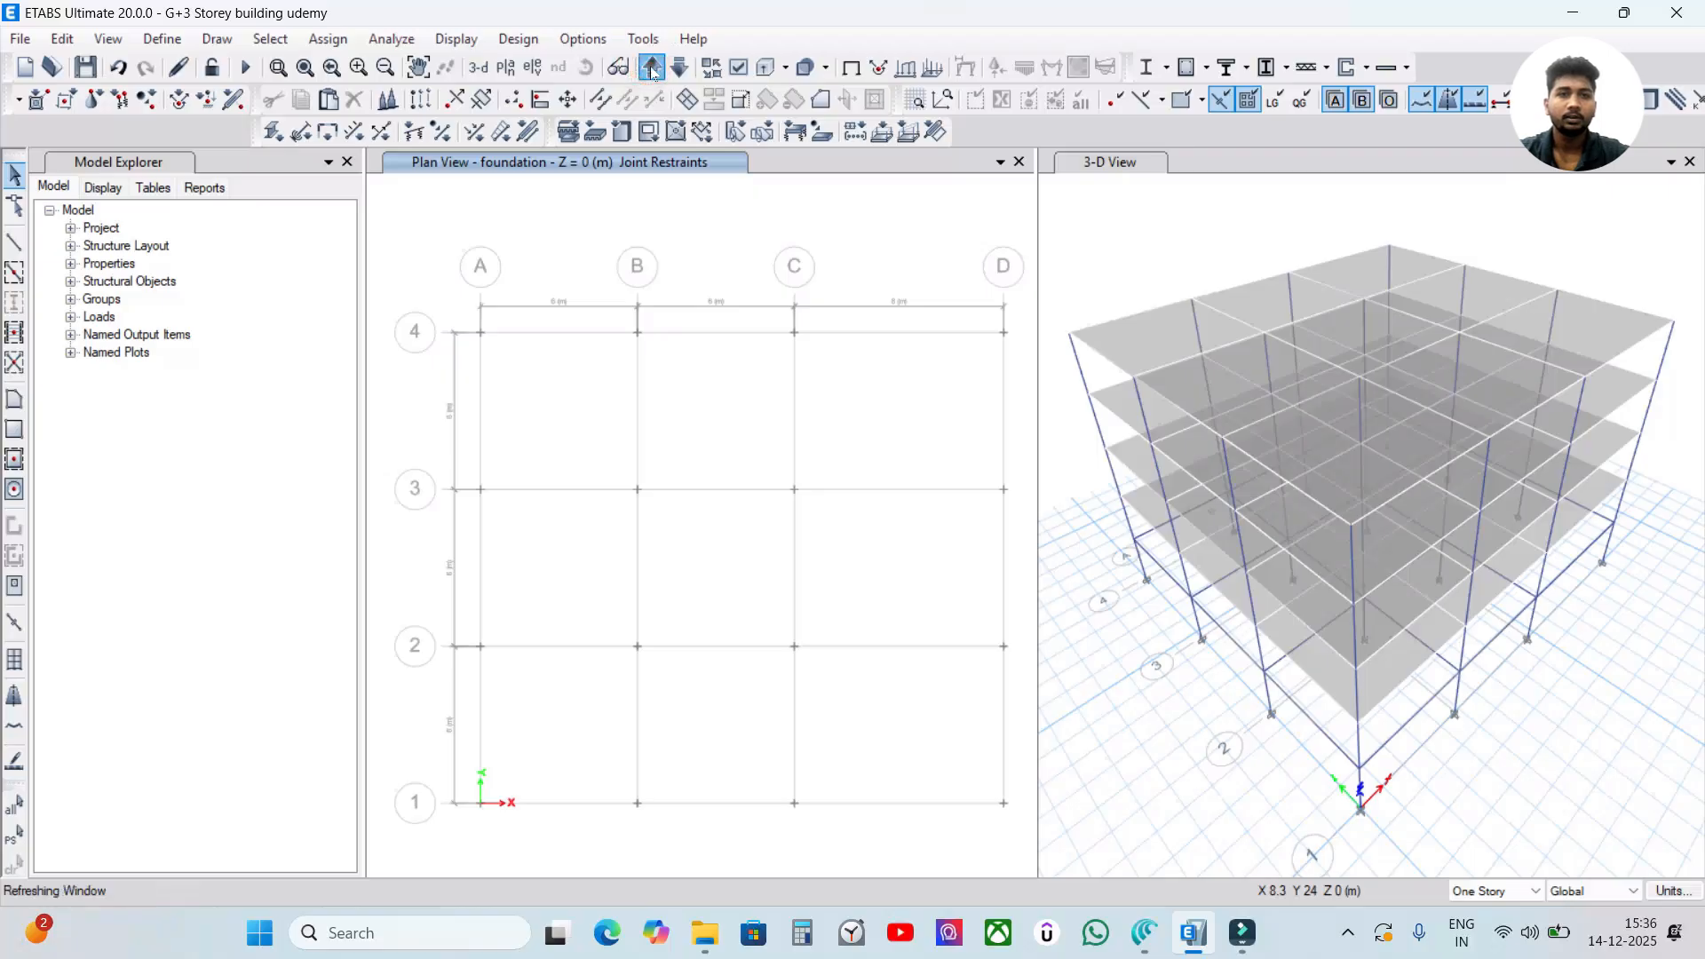
Raise the plan view to the SF story, and review the highlighted steps 1 to 11 in the Canva checklist
click(653, 69)
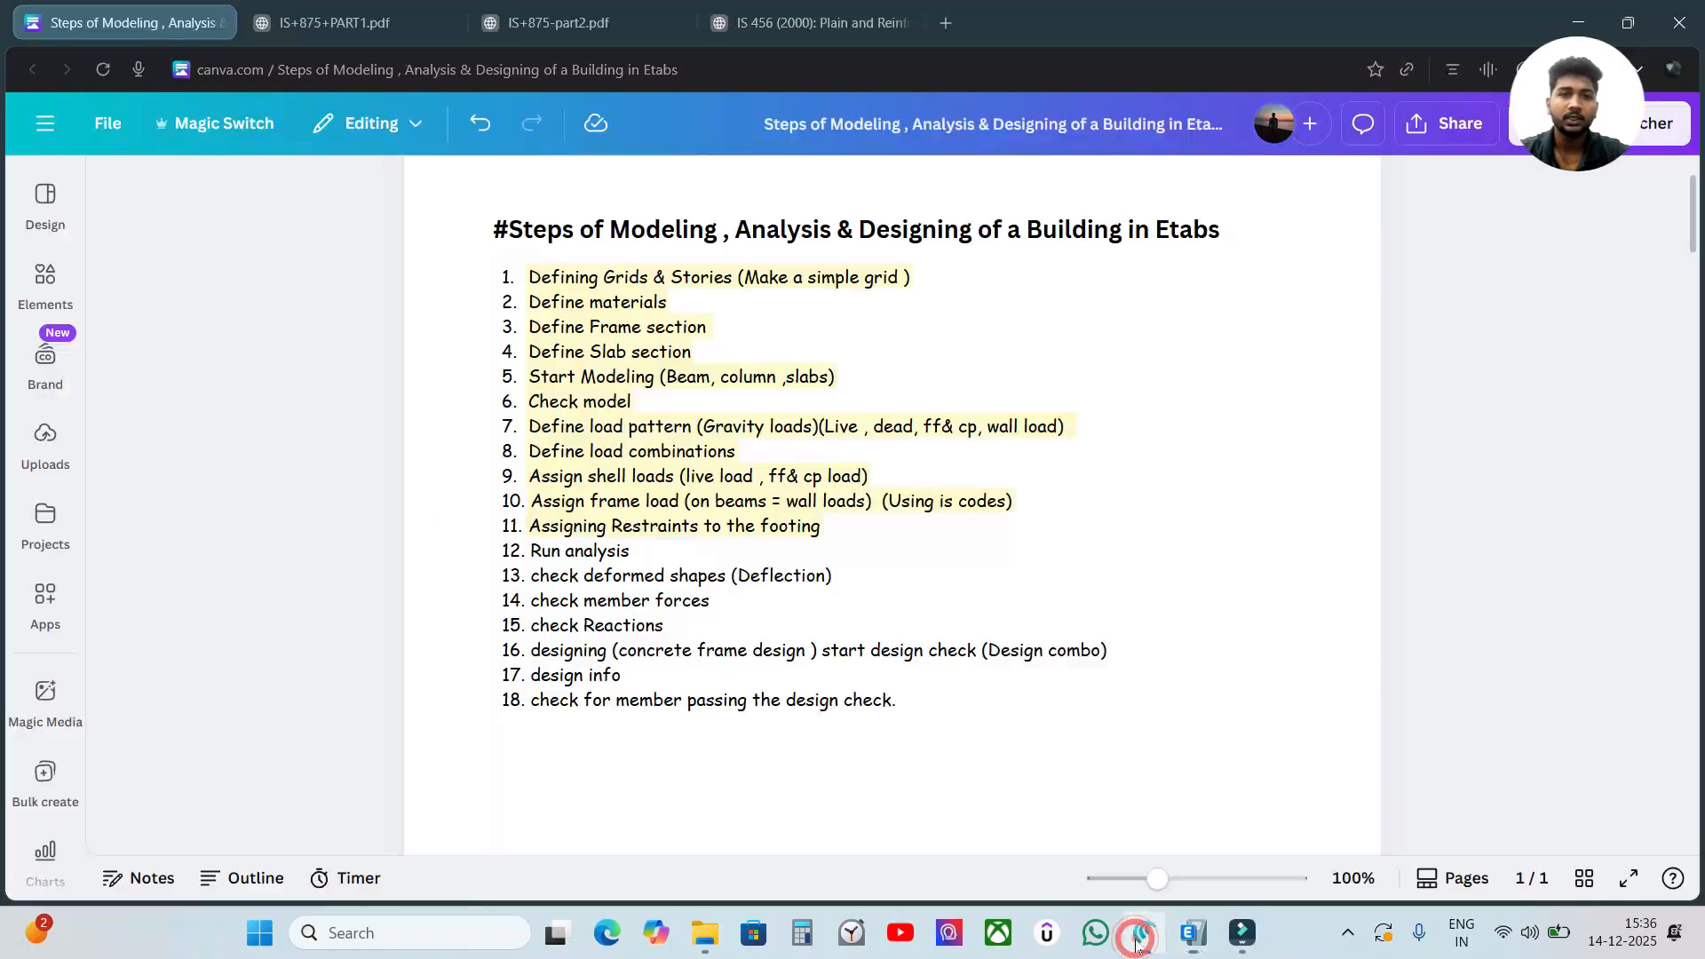
click(1142, 932)
drag(530, 401, 632, 401)
click(1001, 394)
click(1544, 397)
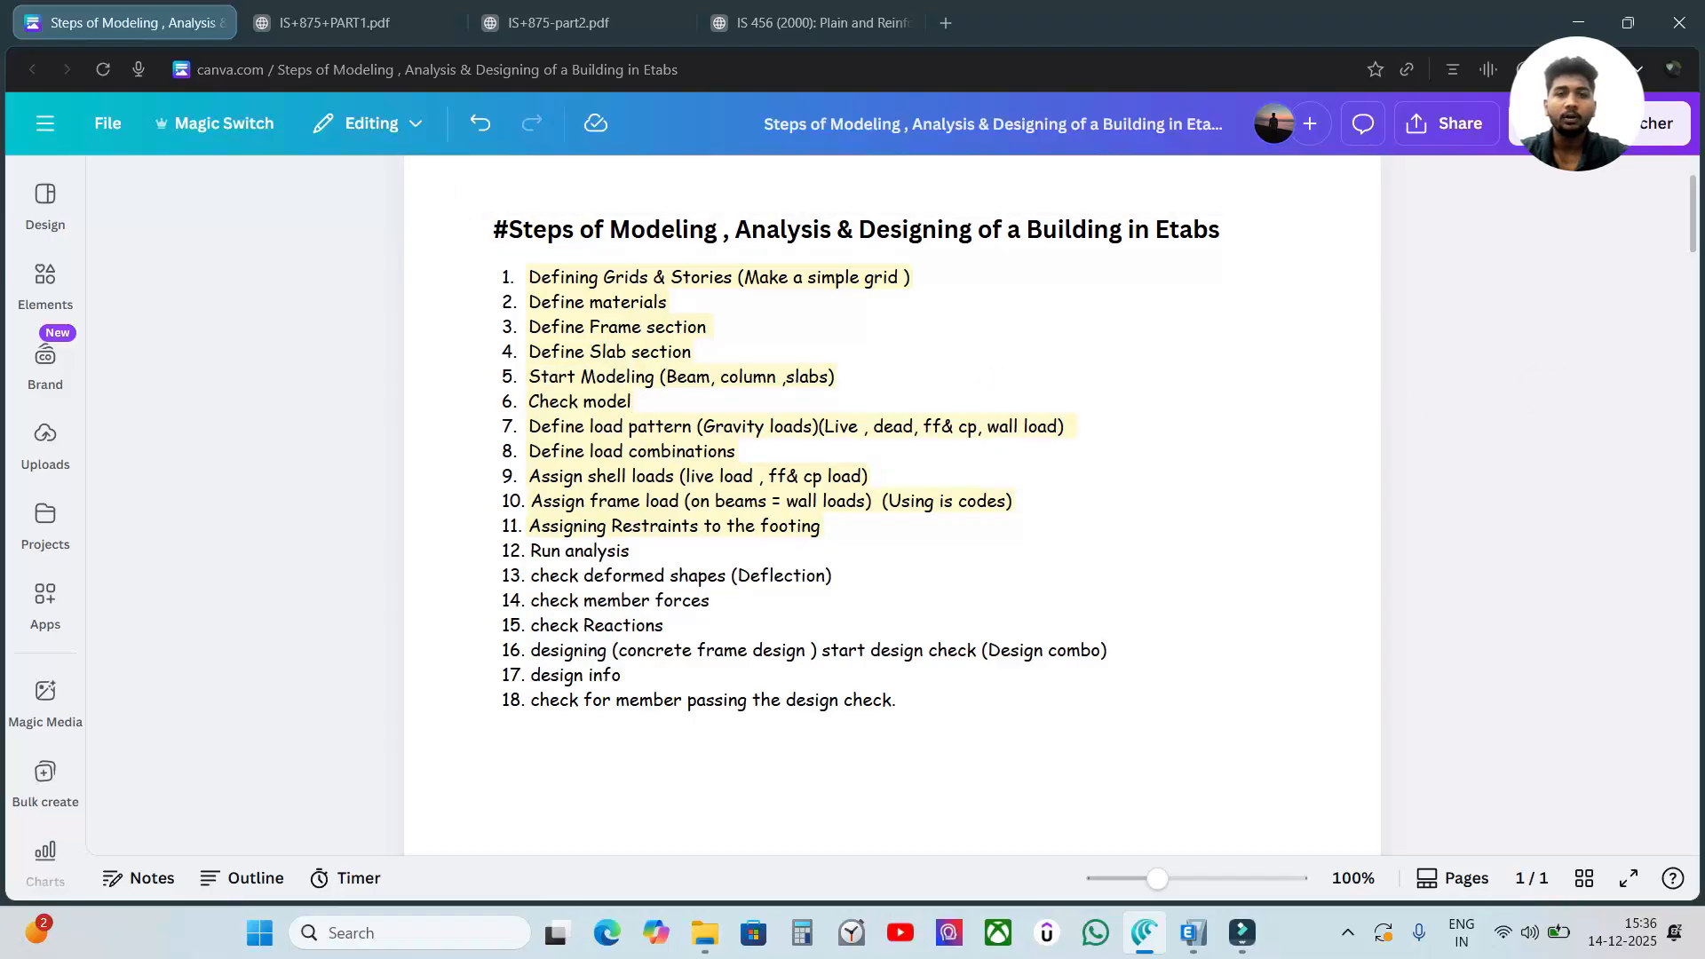
click(1427, 384)
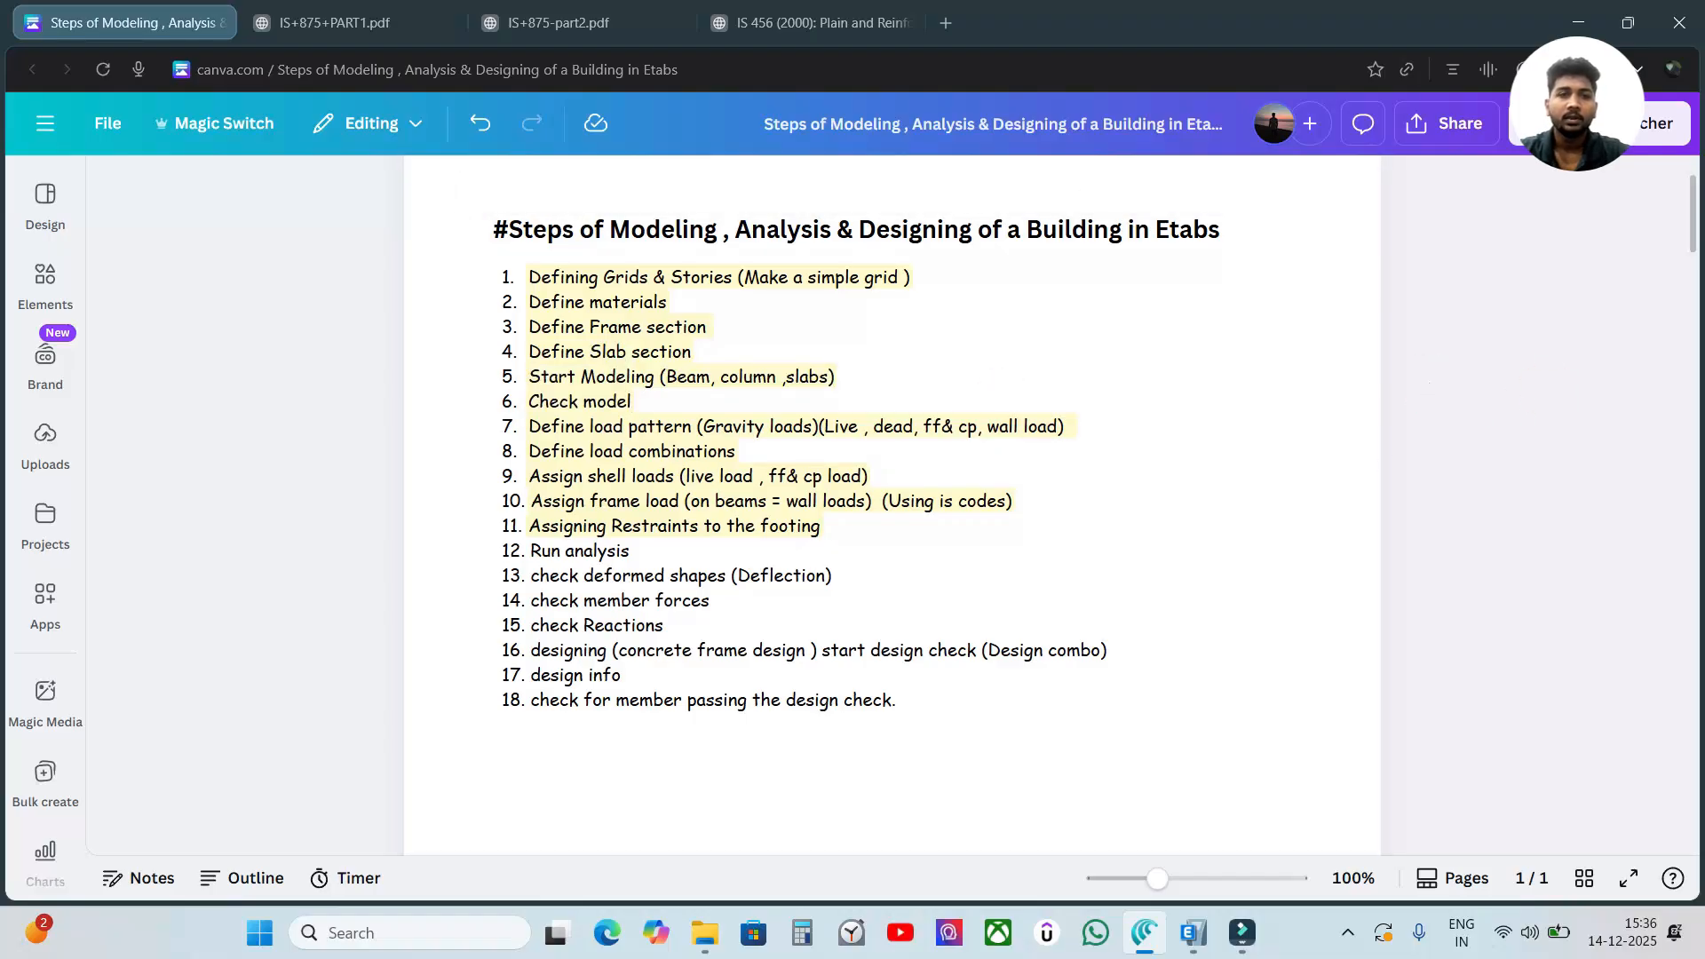
drag(528, 277, 820, 526)
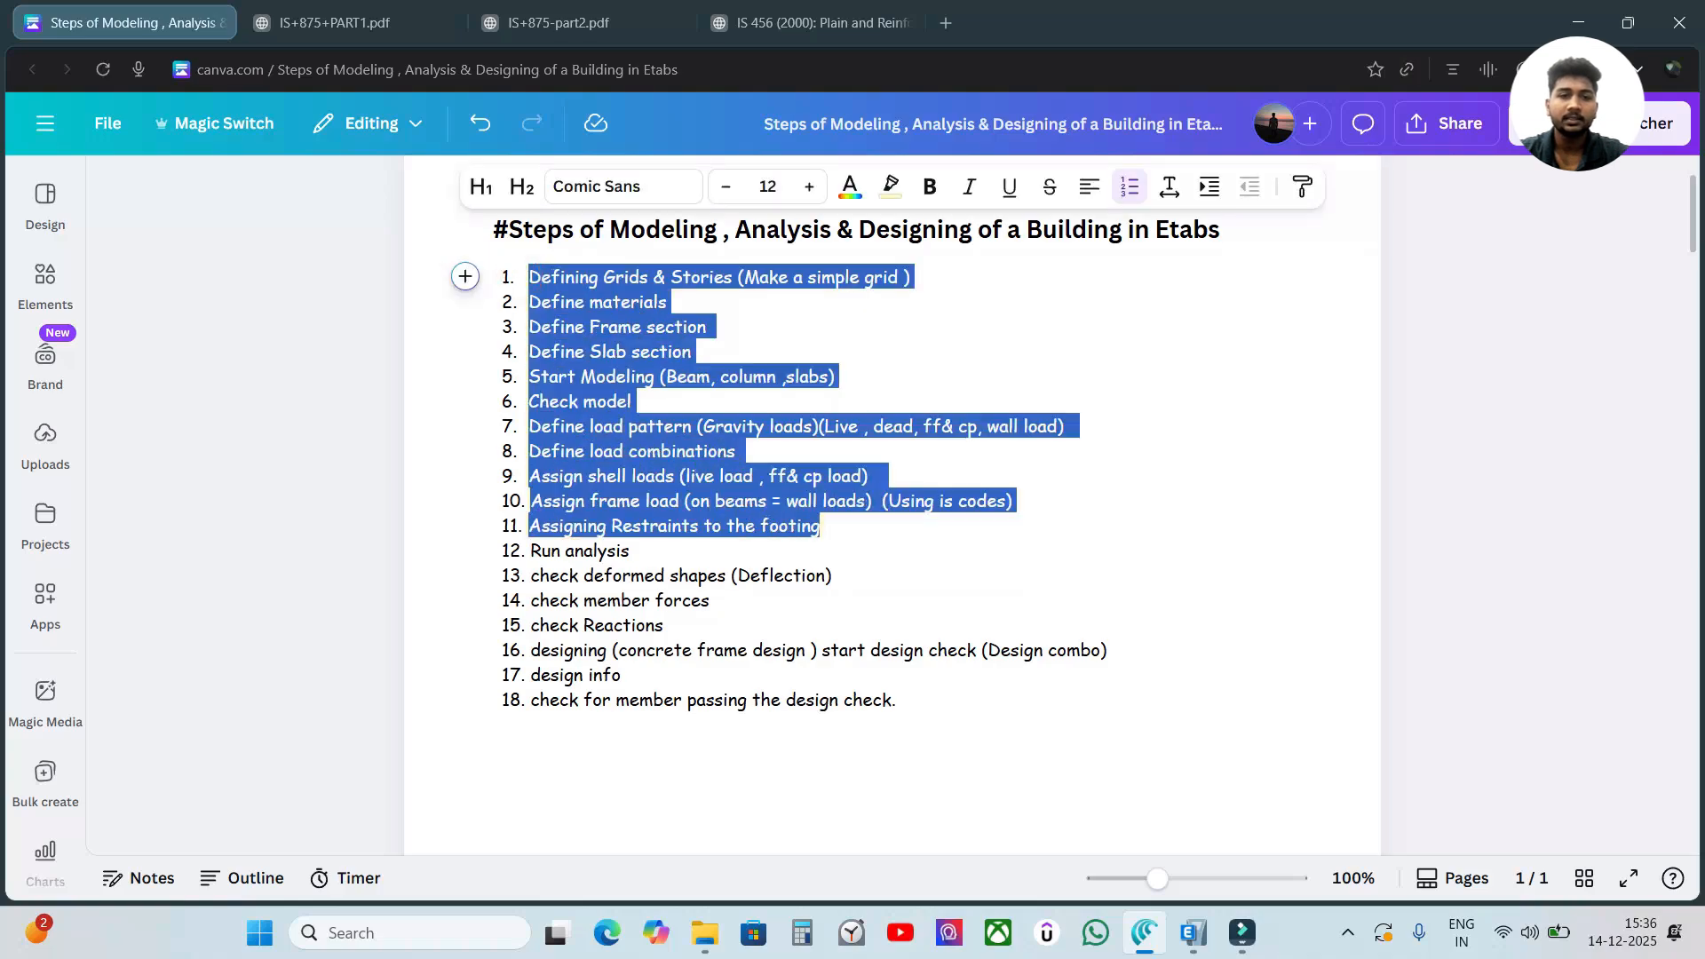
click(1612, 484)
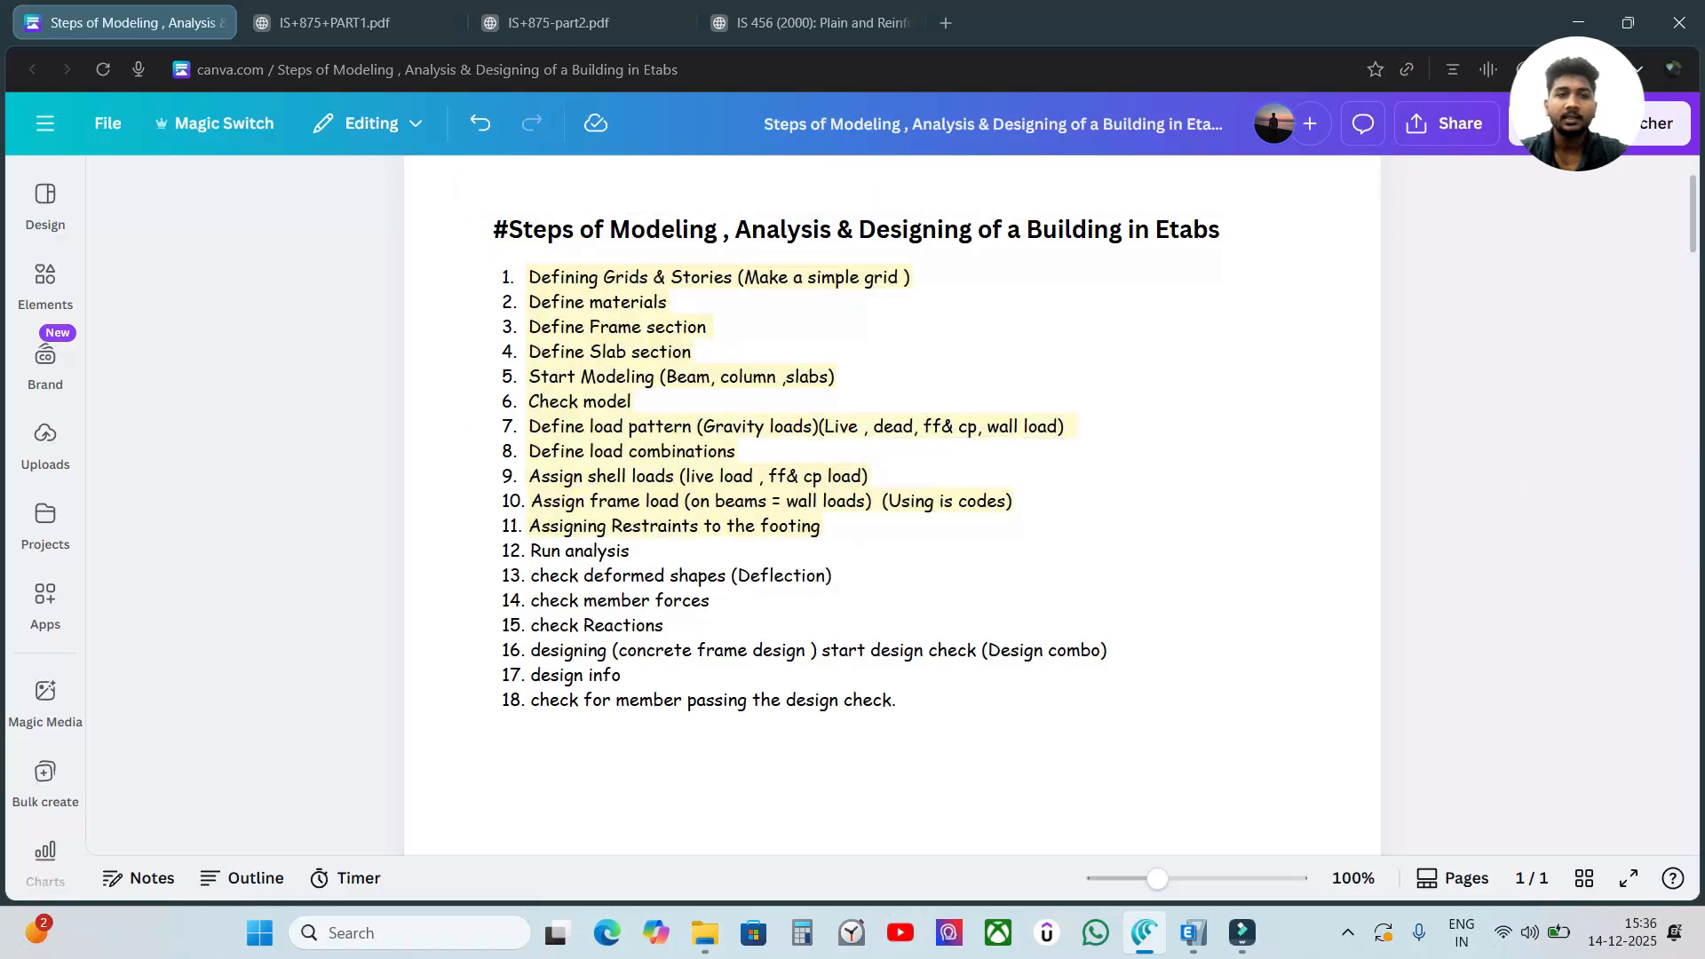
click(1416, 325)
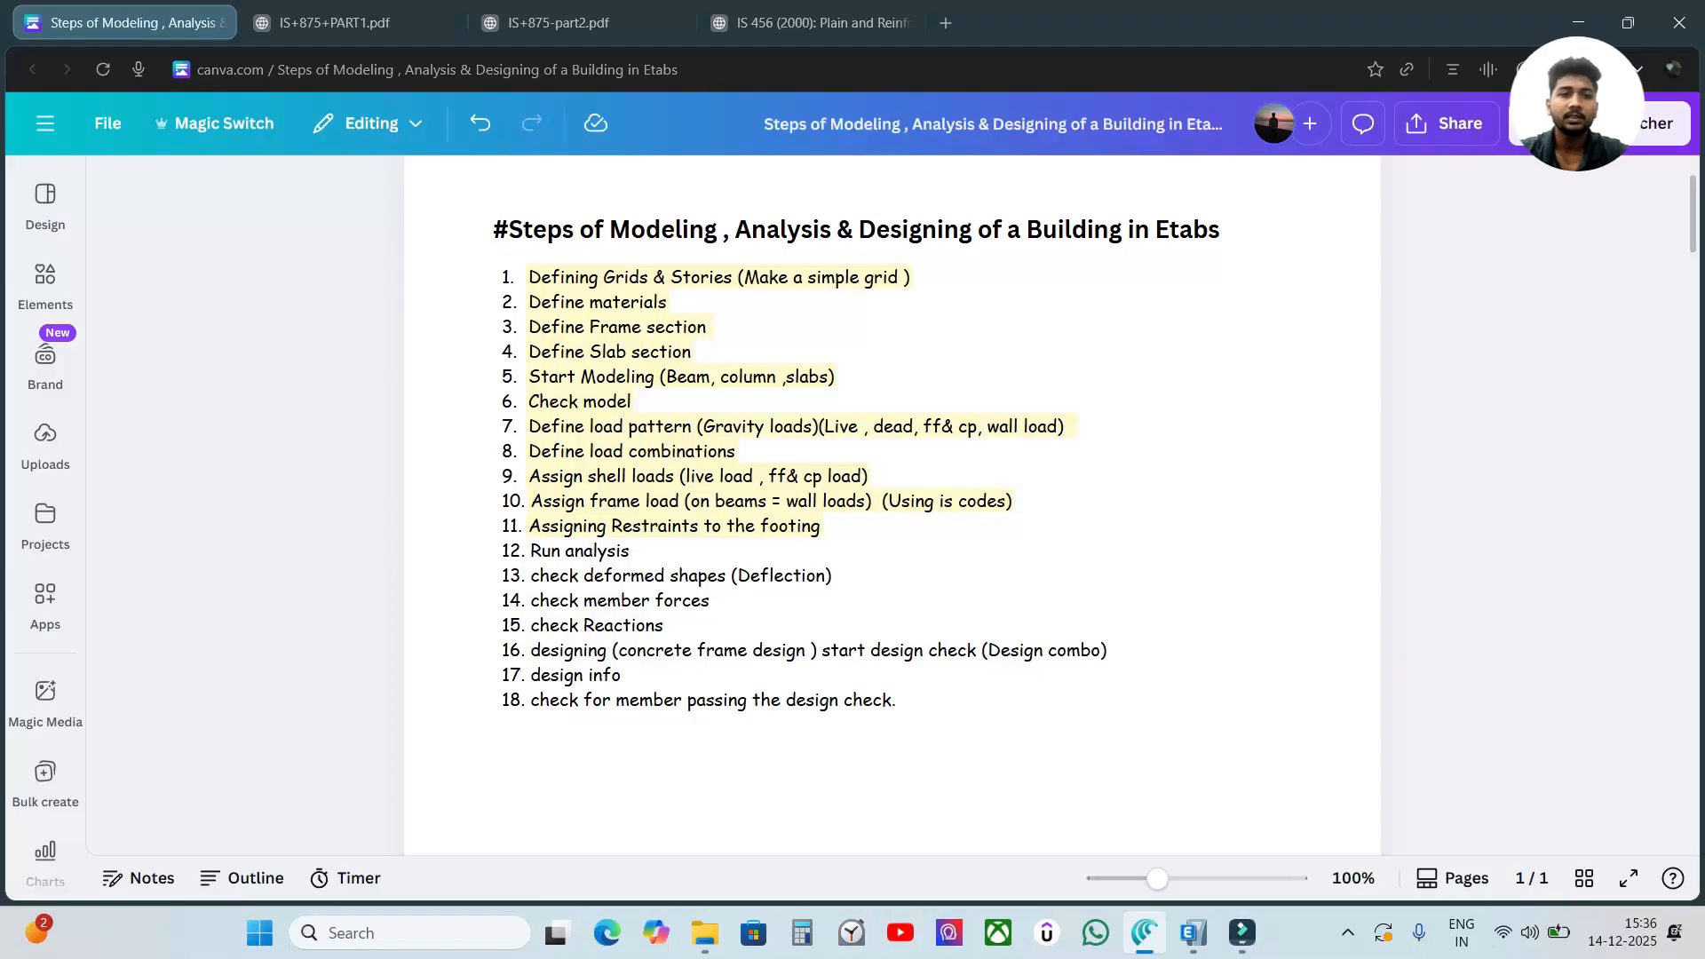
Switch to ETABS and check the model with a 1 mm tolerance, all joint, frame, shell and other checks, and the trim/extend fix enabled
click(1193, 933)
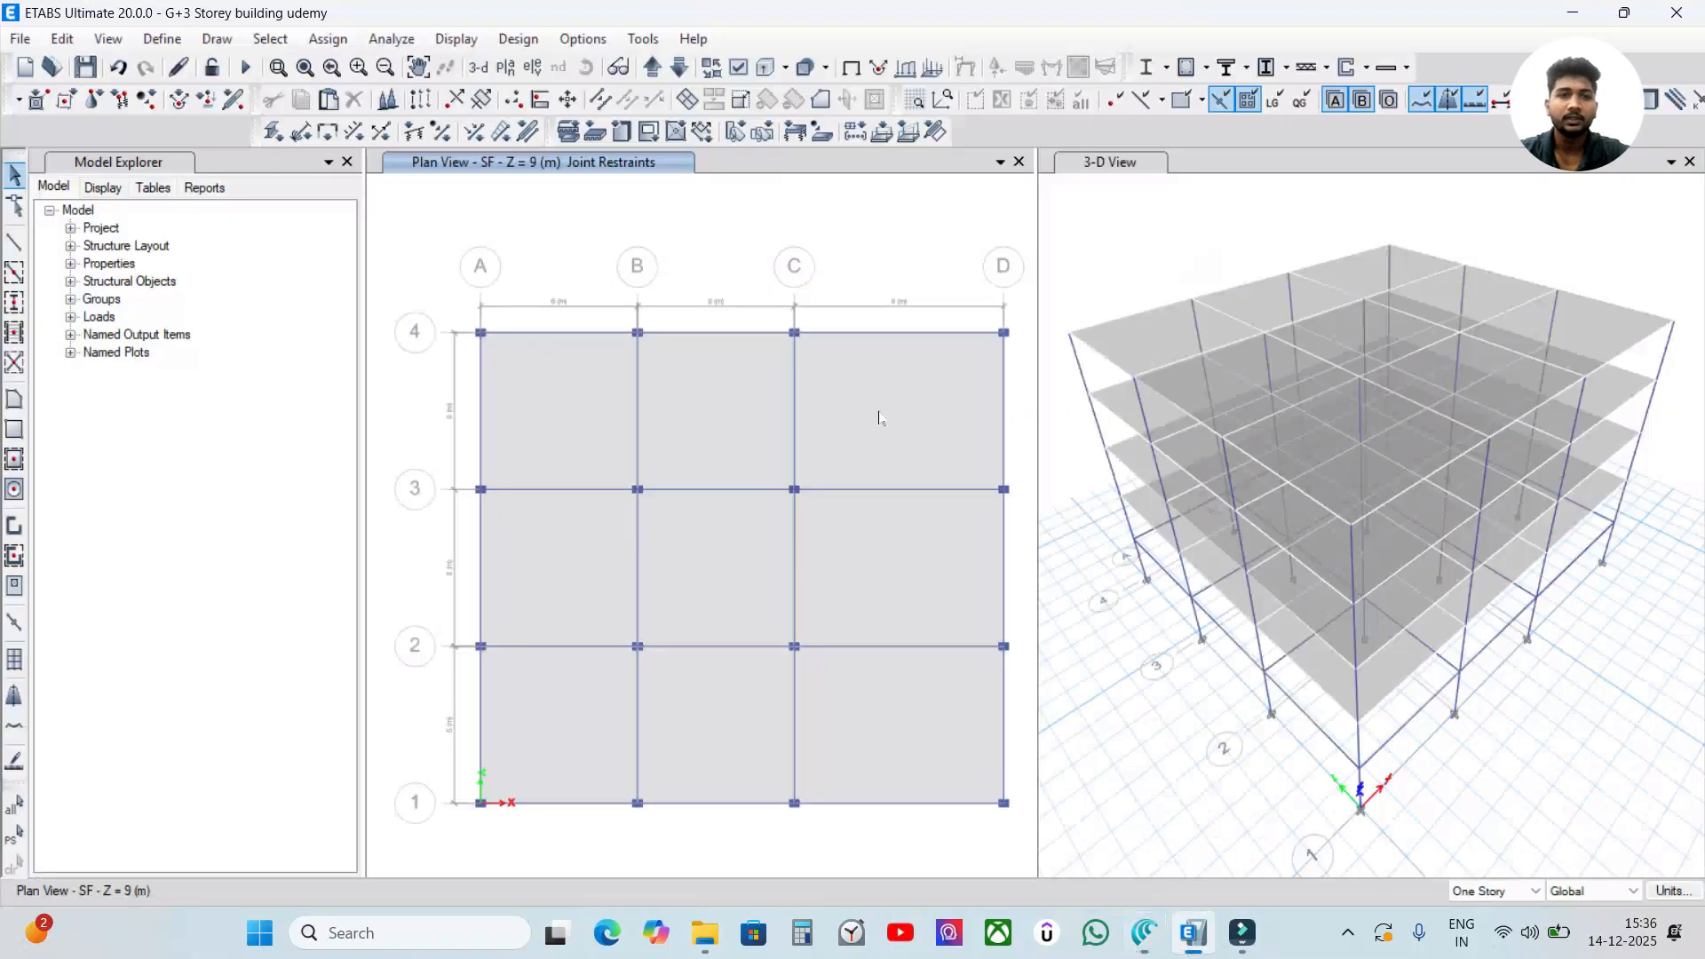
click(539, 224)
click(691, 198)
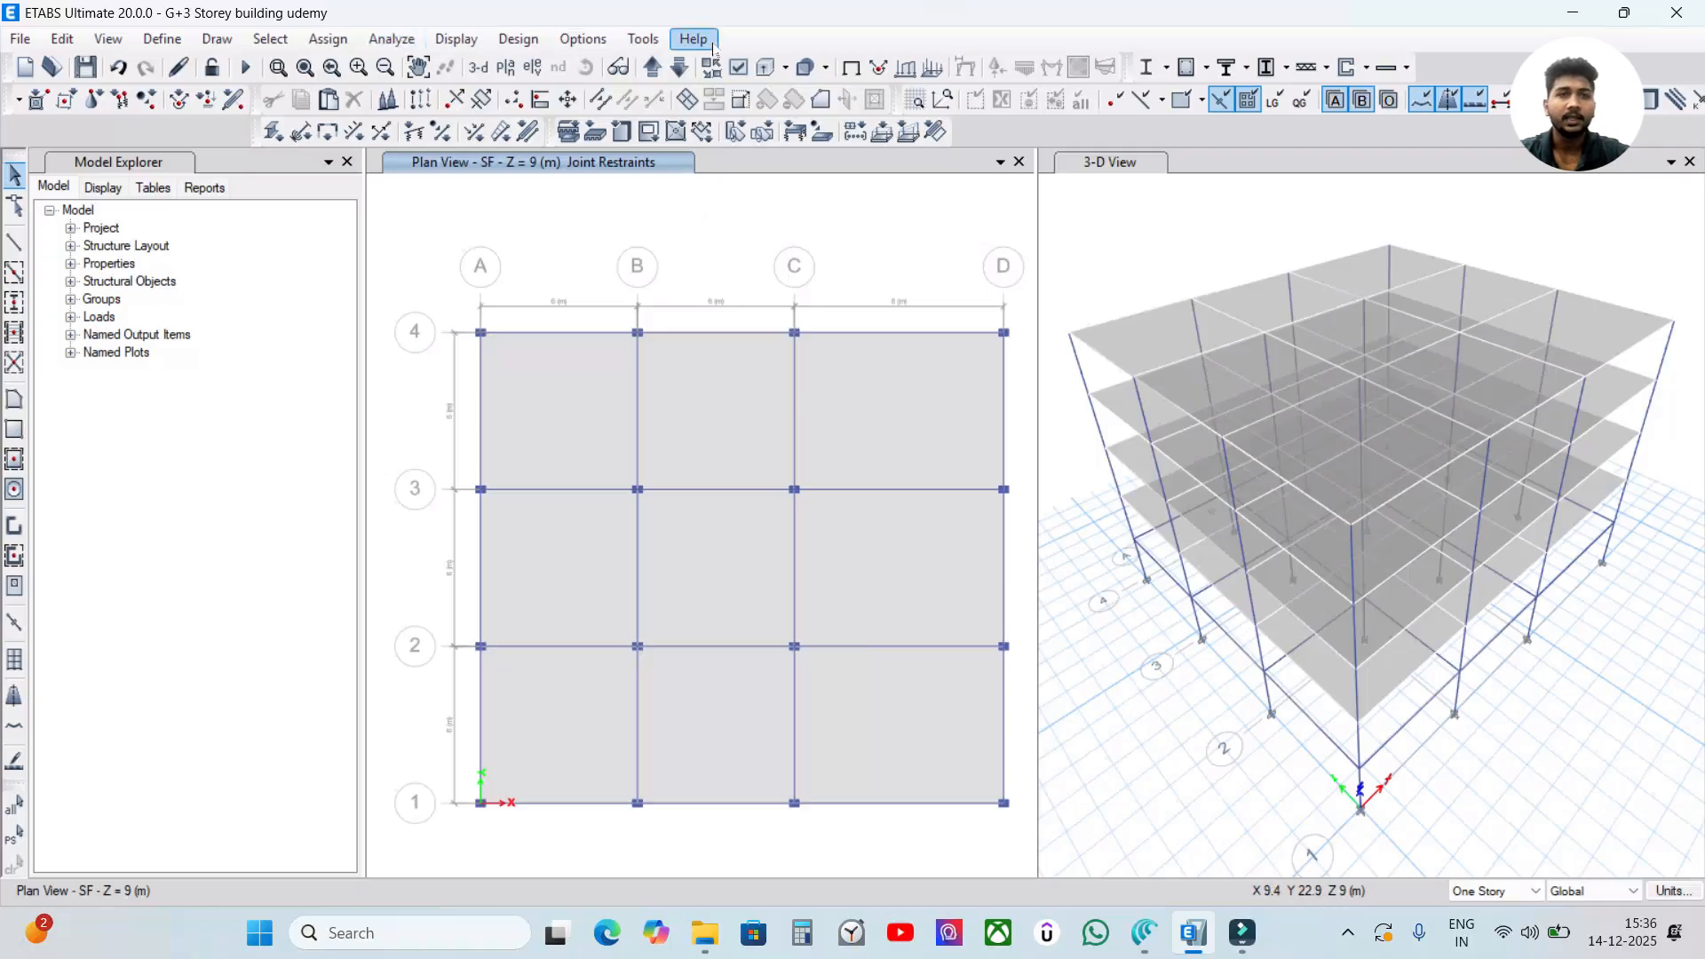
click(392, 39)
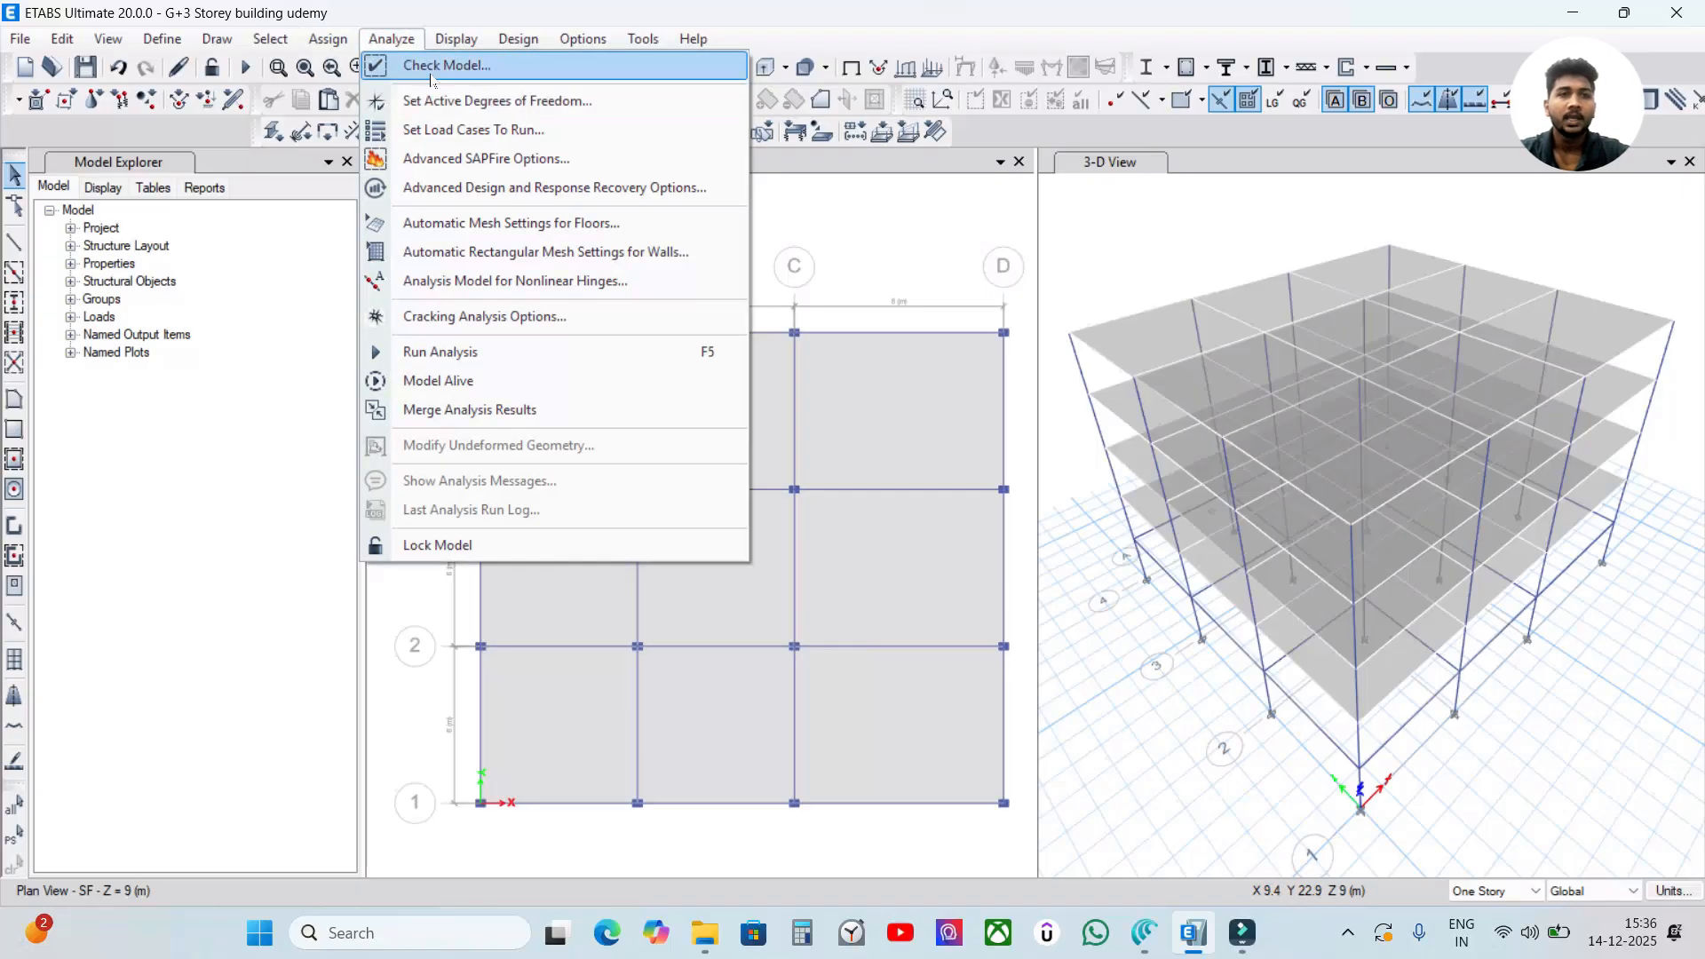
click(436, 65)
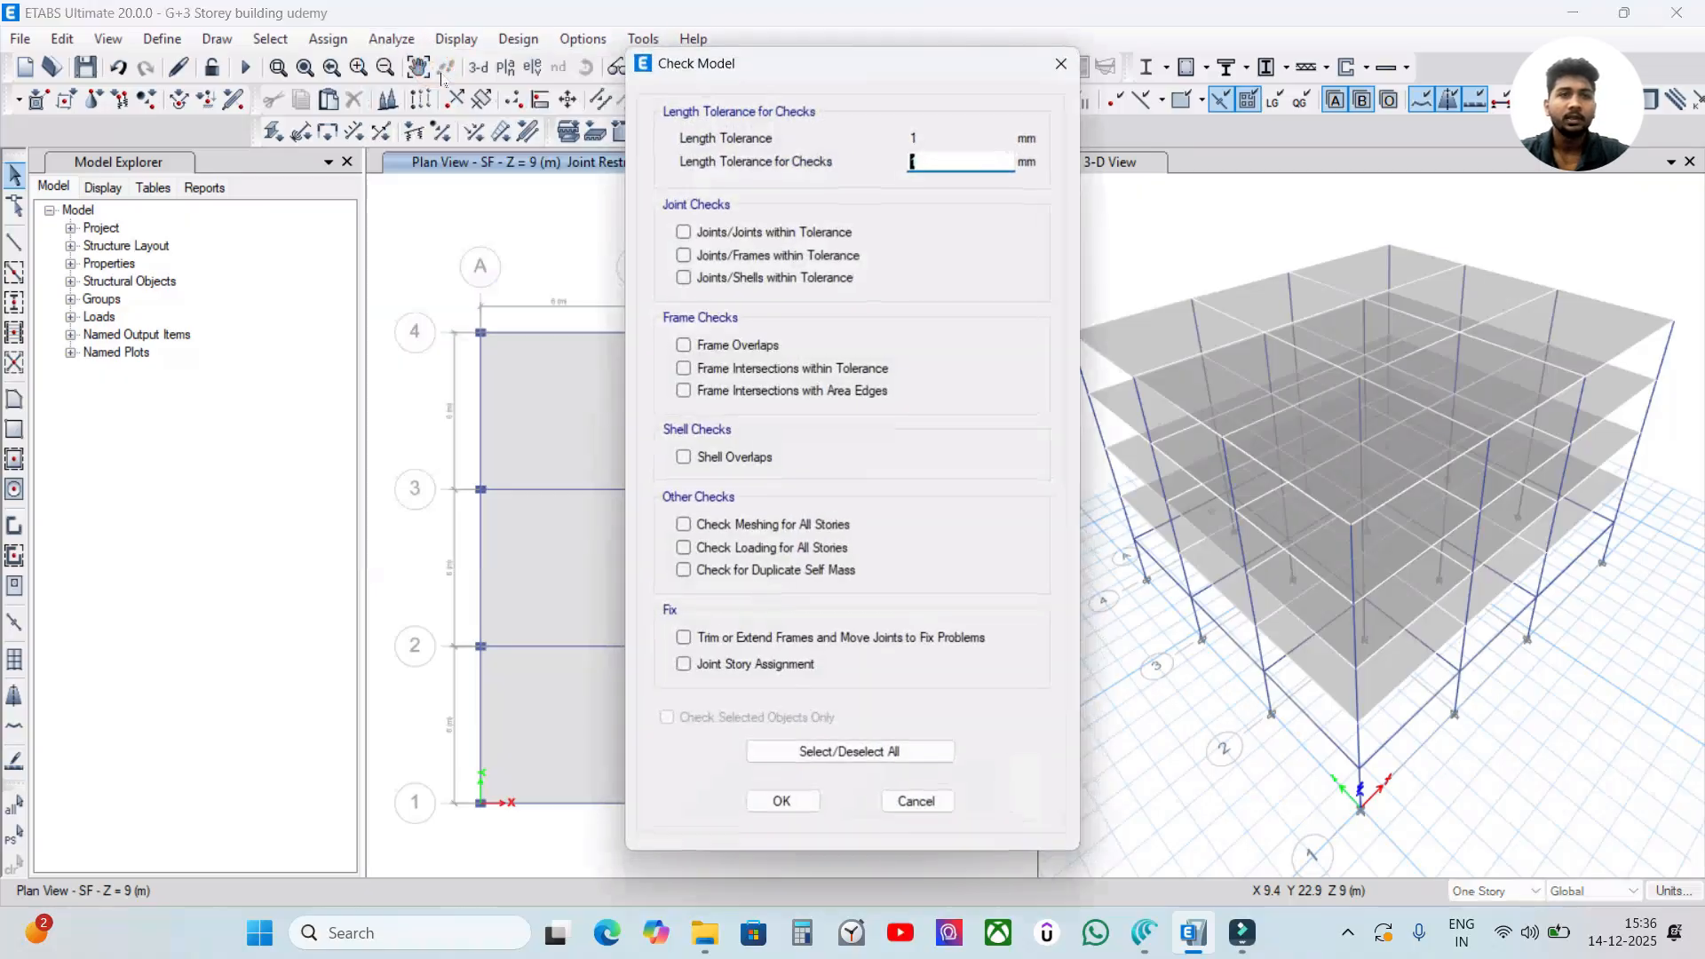
drag(731, 59, 692, 66)
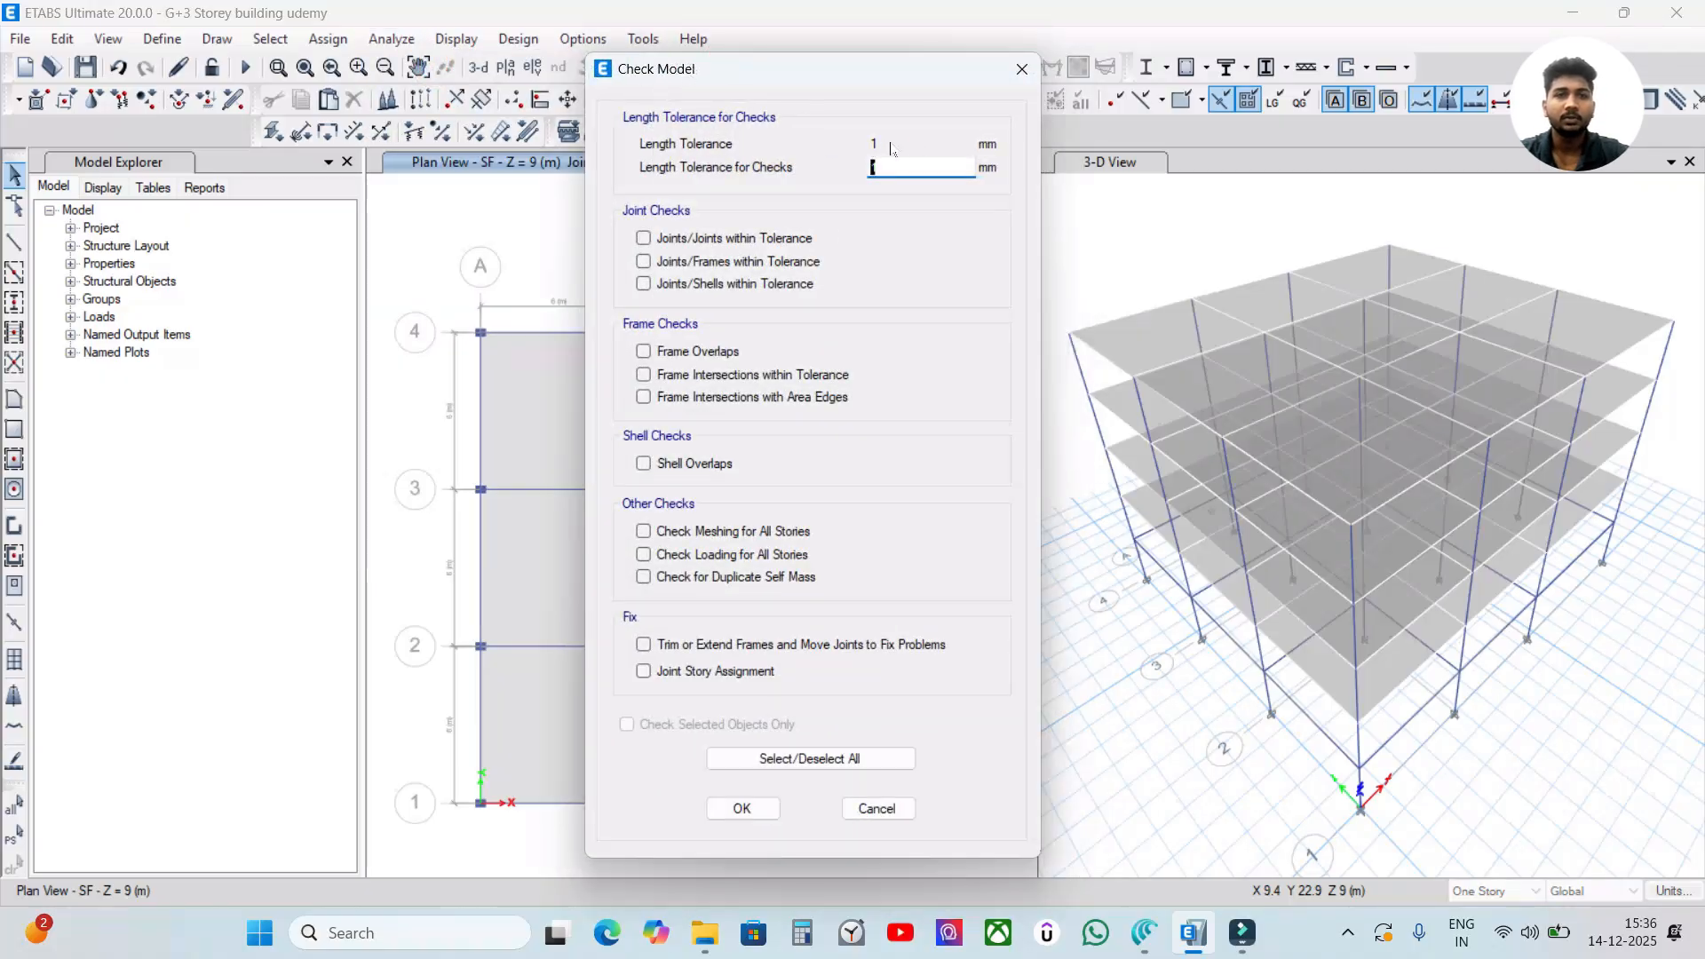
double_click(897, 167)
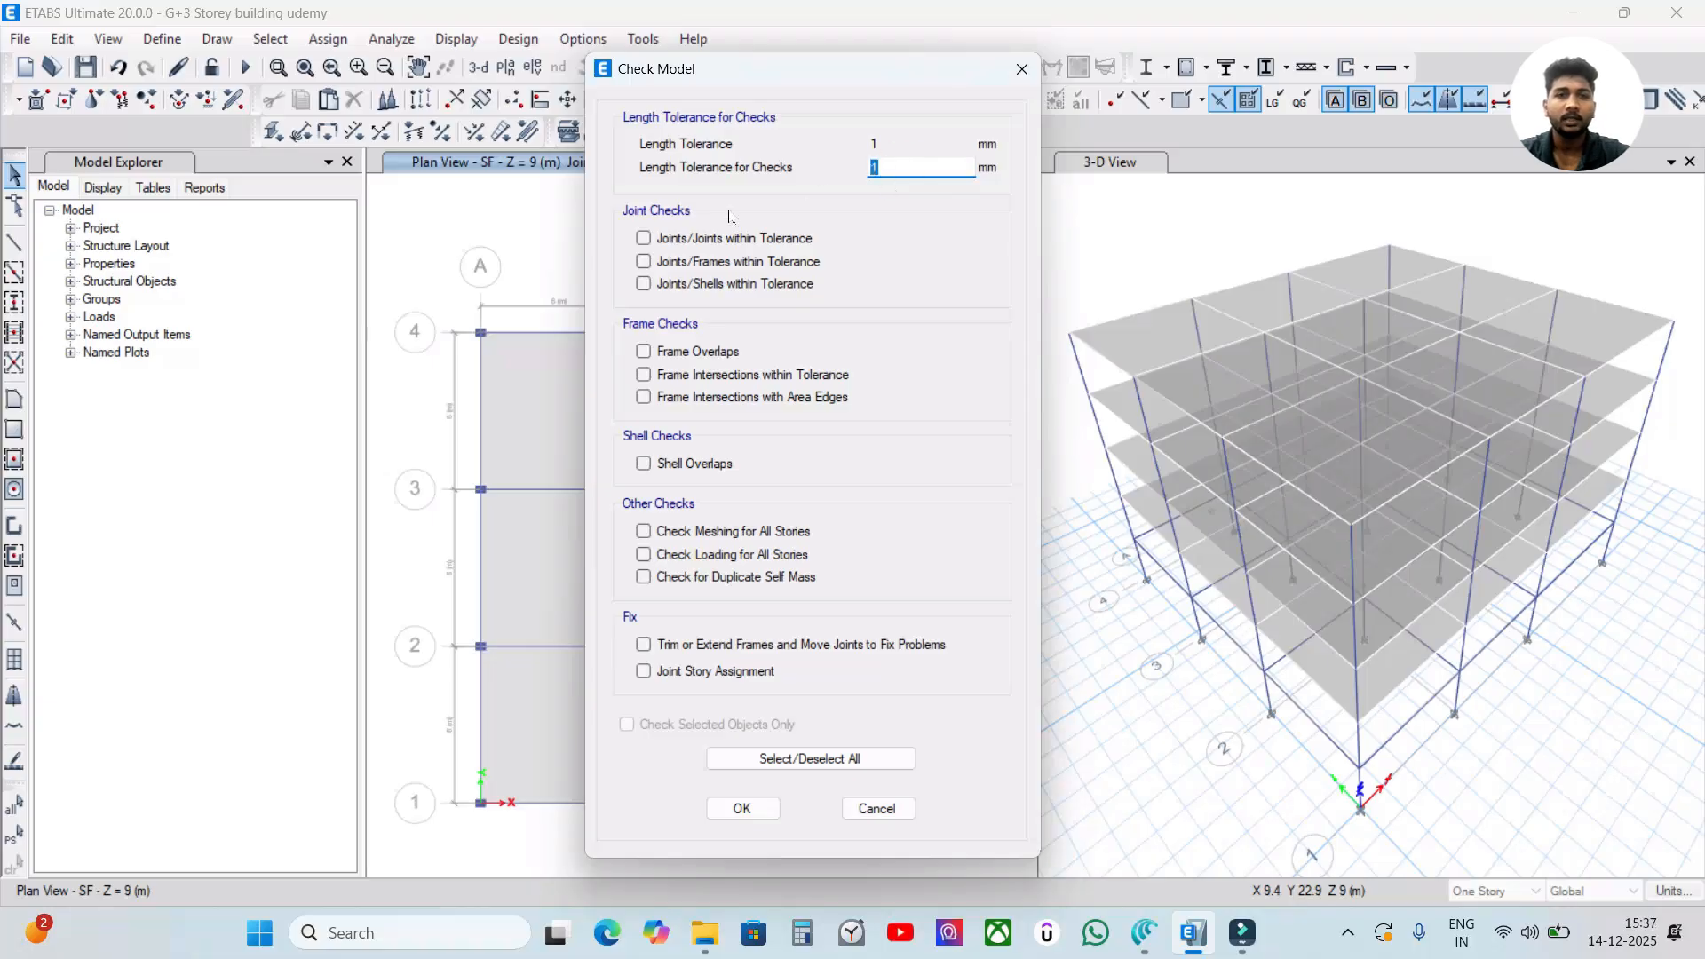
click(773, 759)
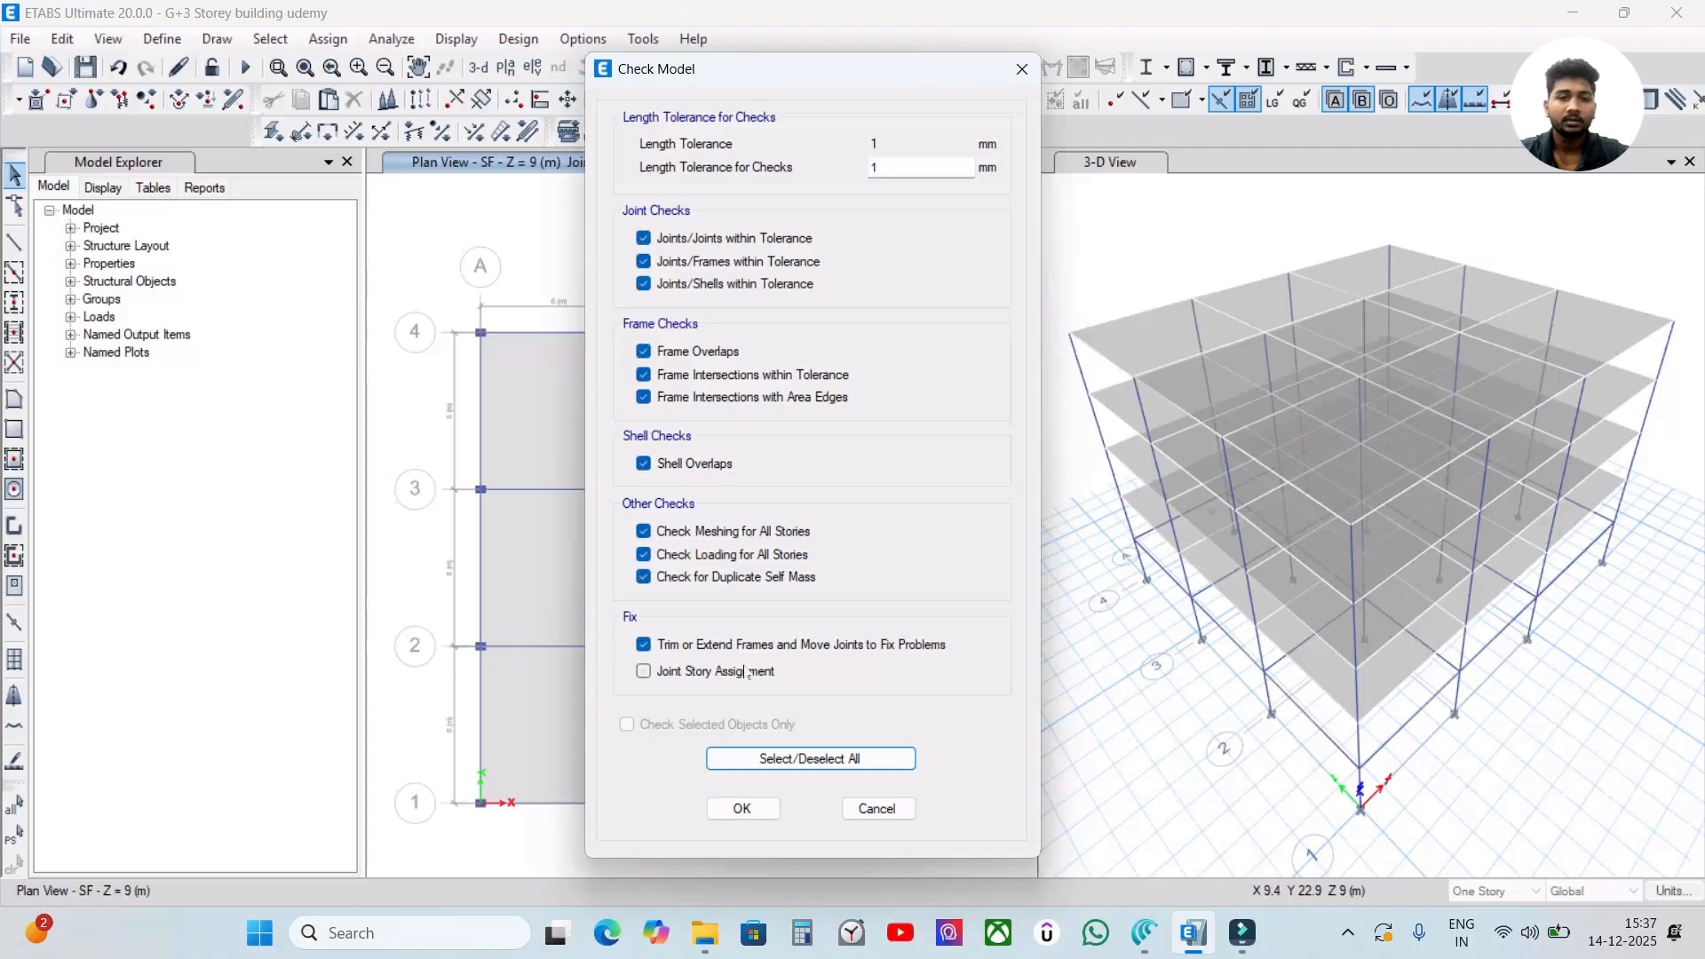
click(745, 804)
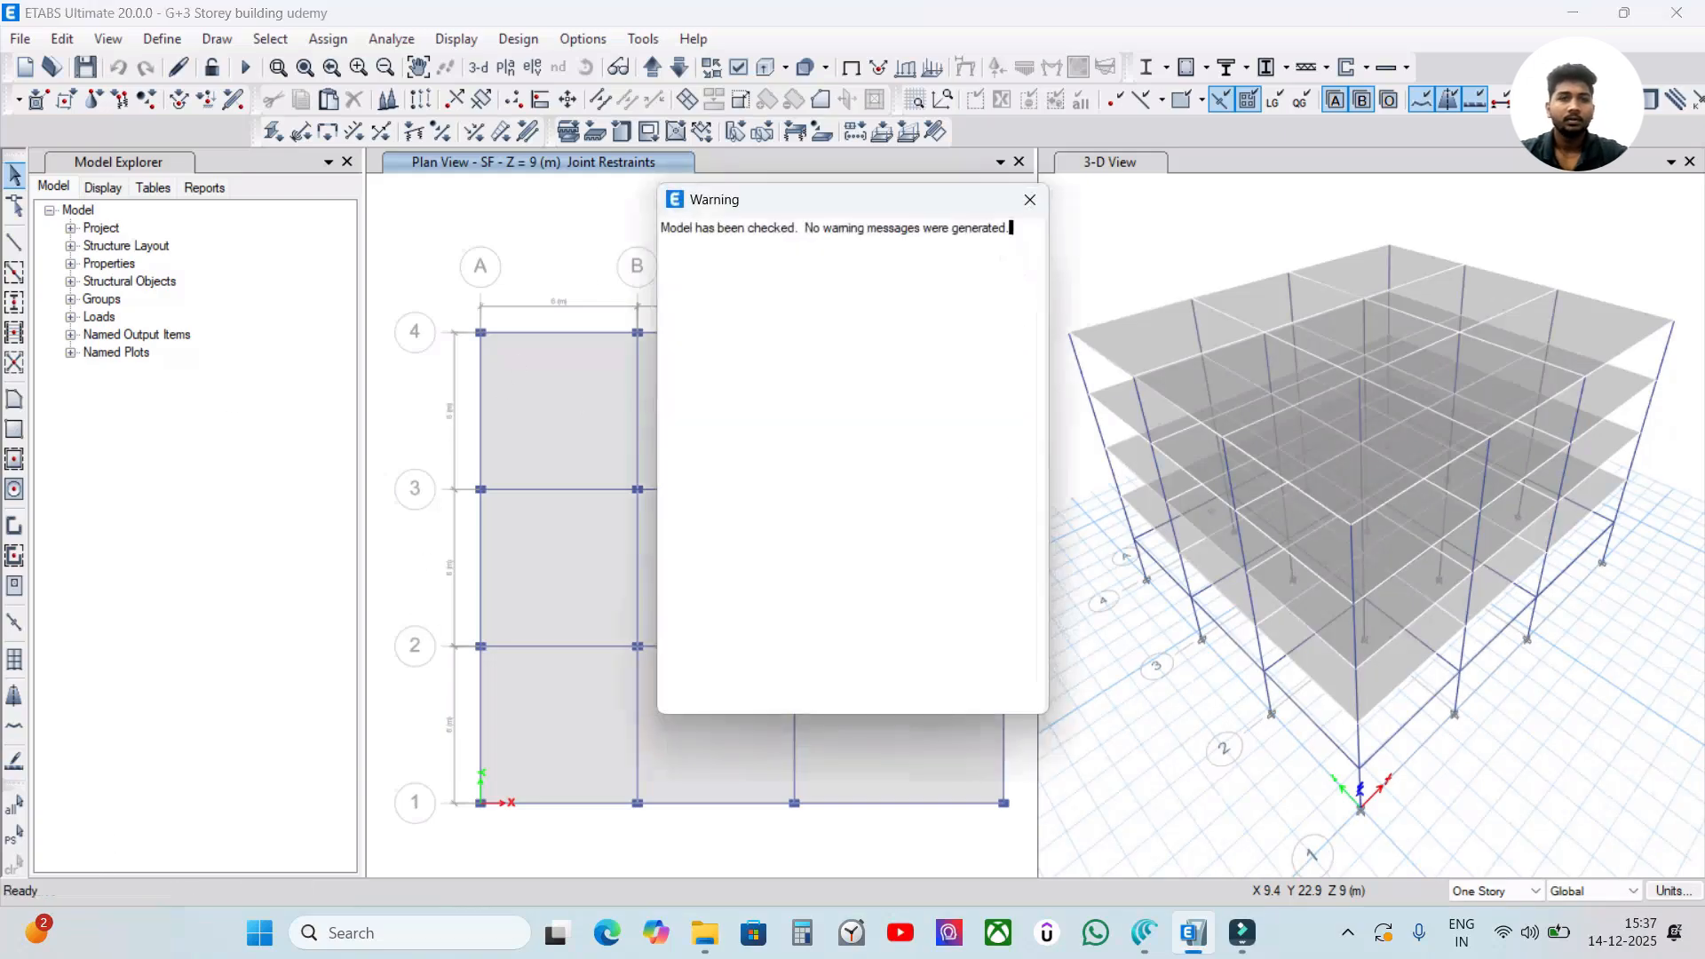
drag(859, 199, 771, 210)
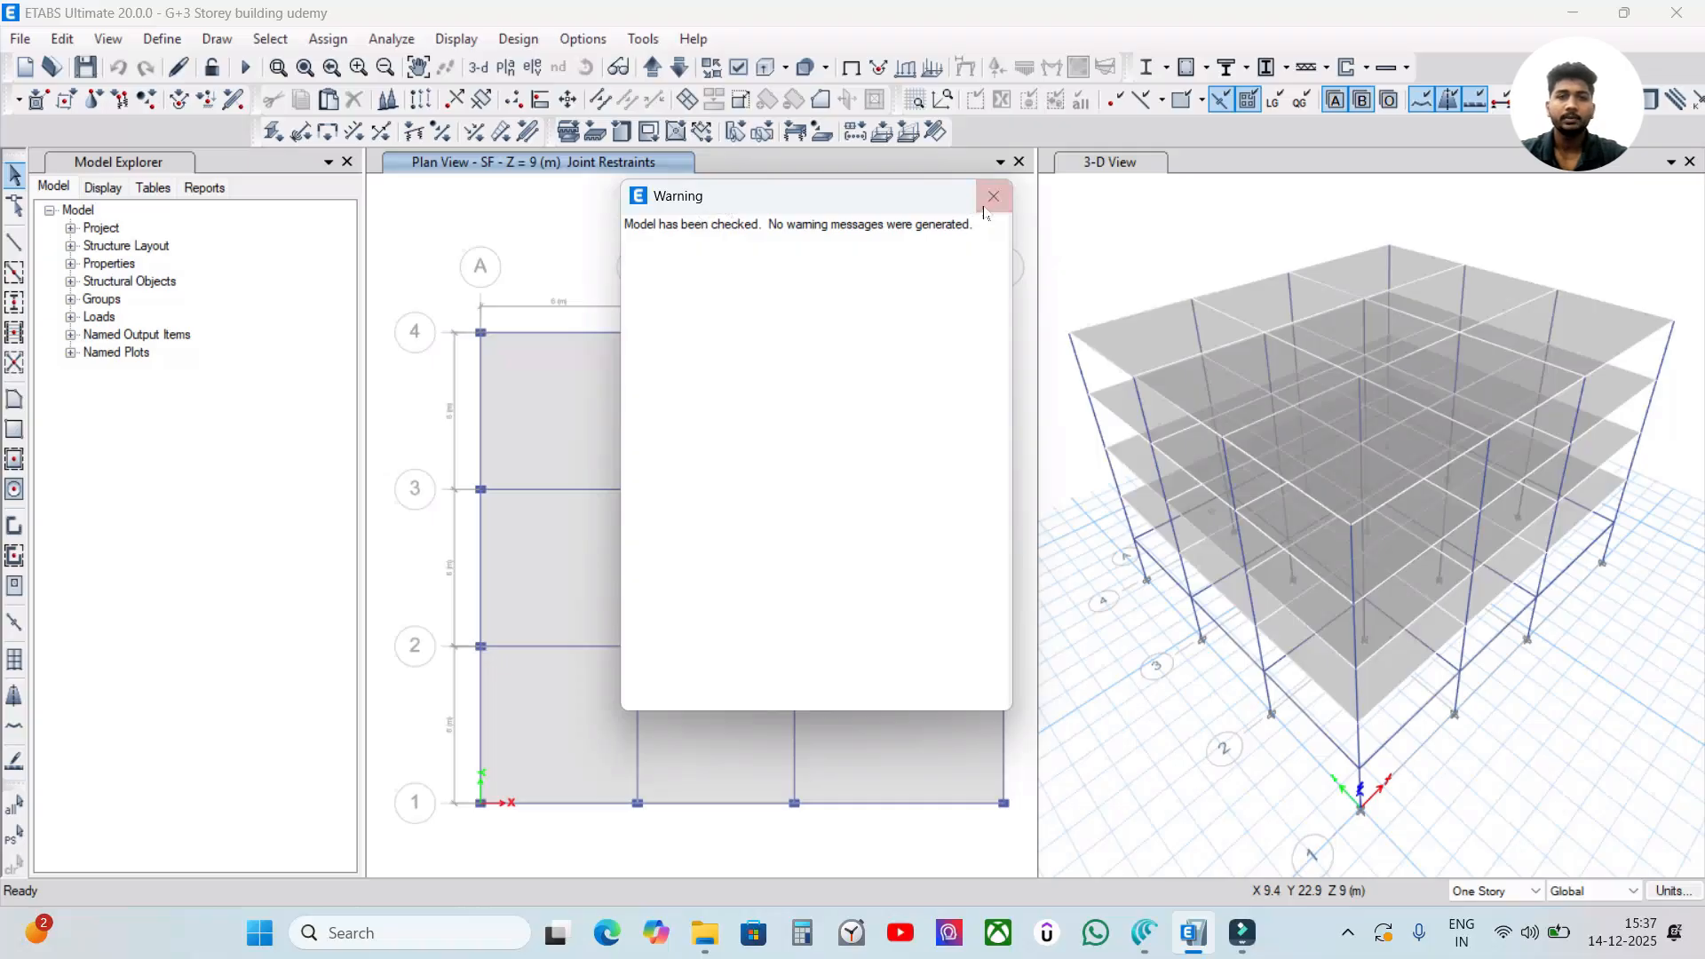
click(990, 201)
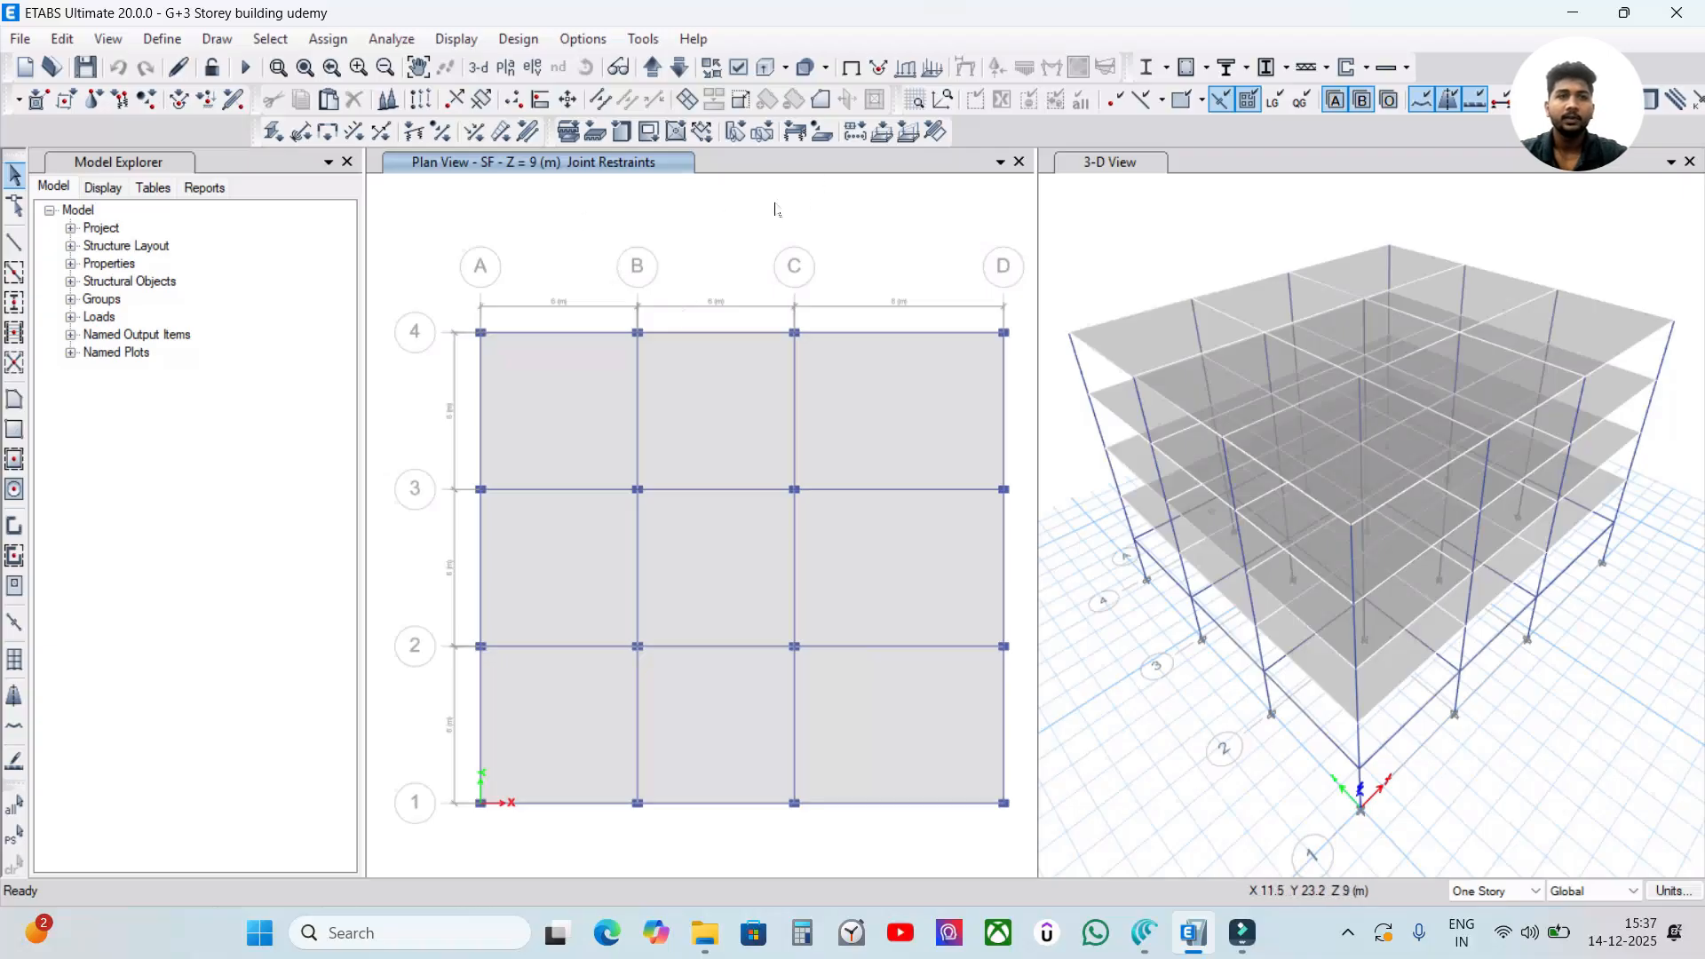
Run the structural analysis of the building model
click(391, 43)
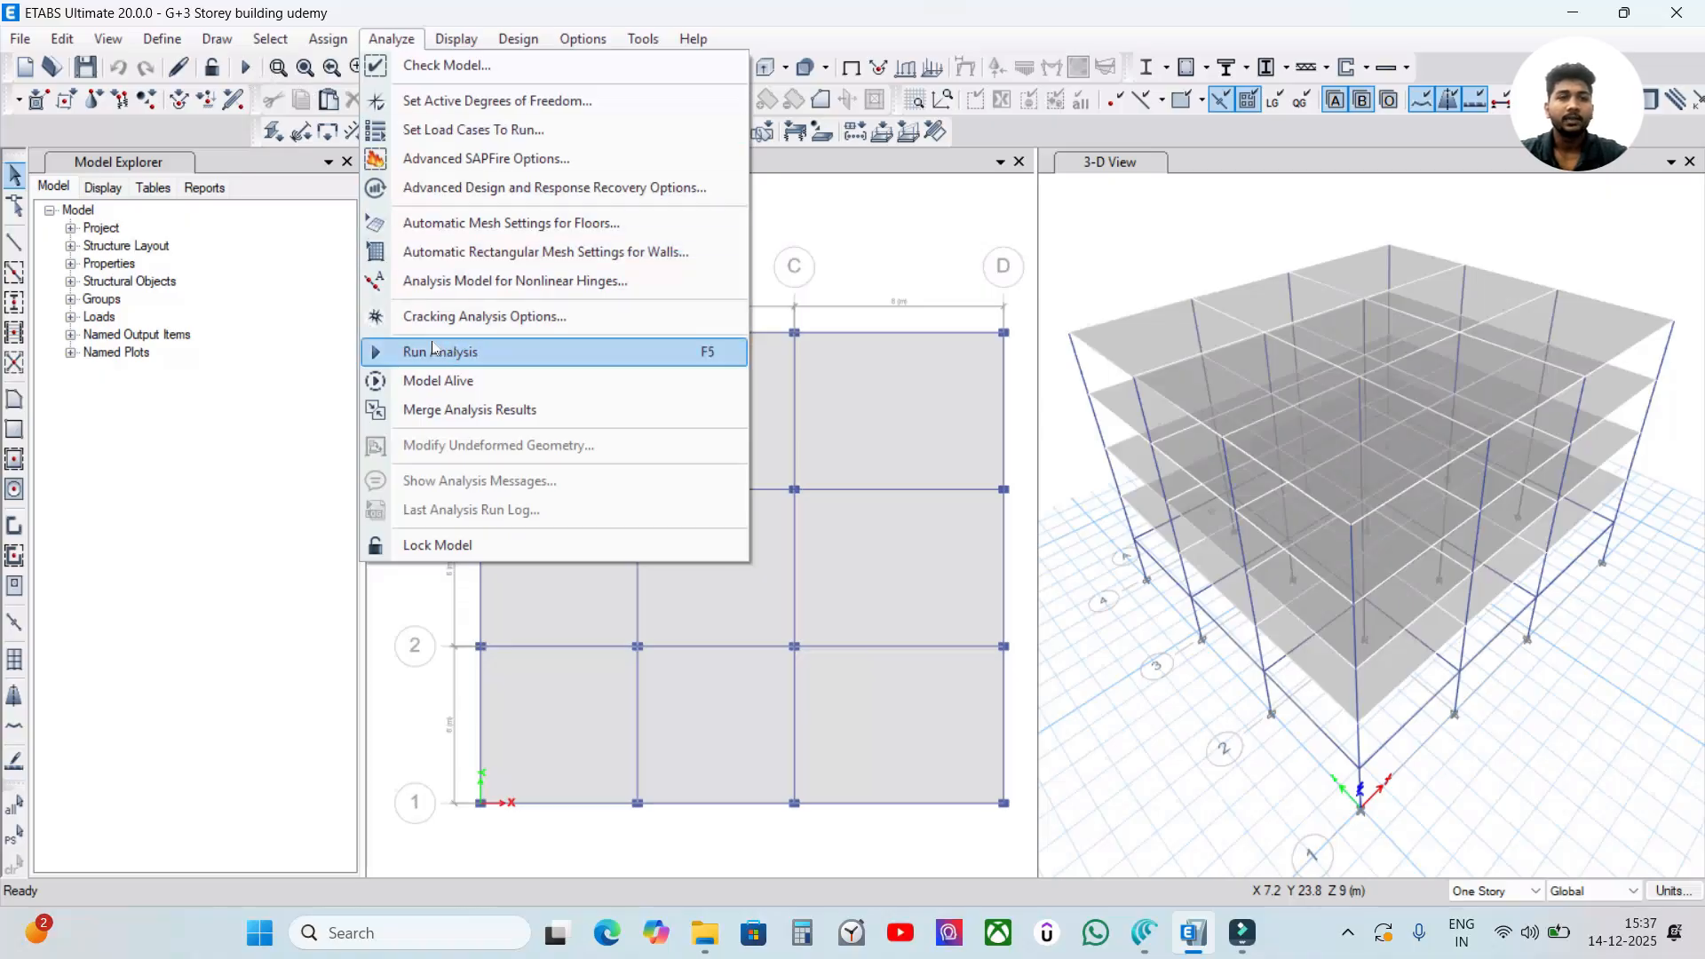
click(392, 352)
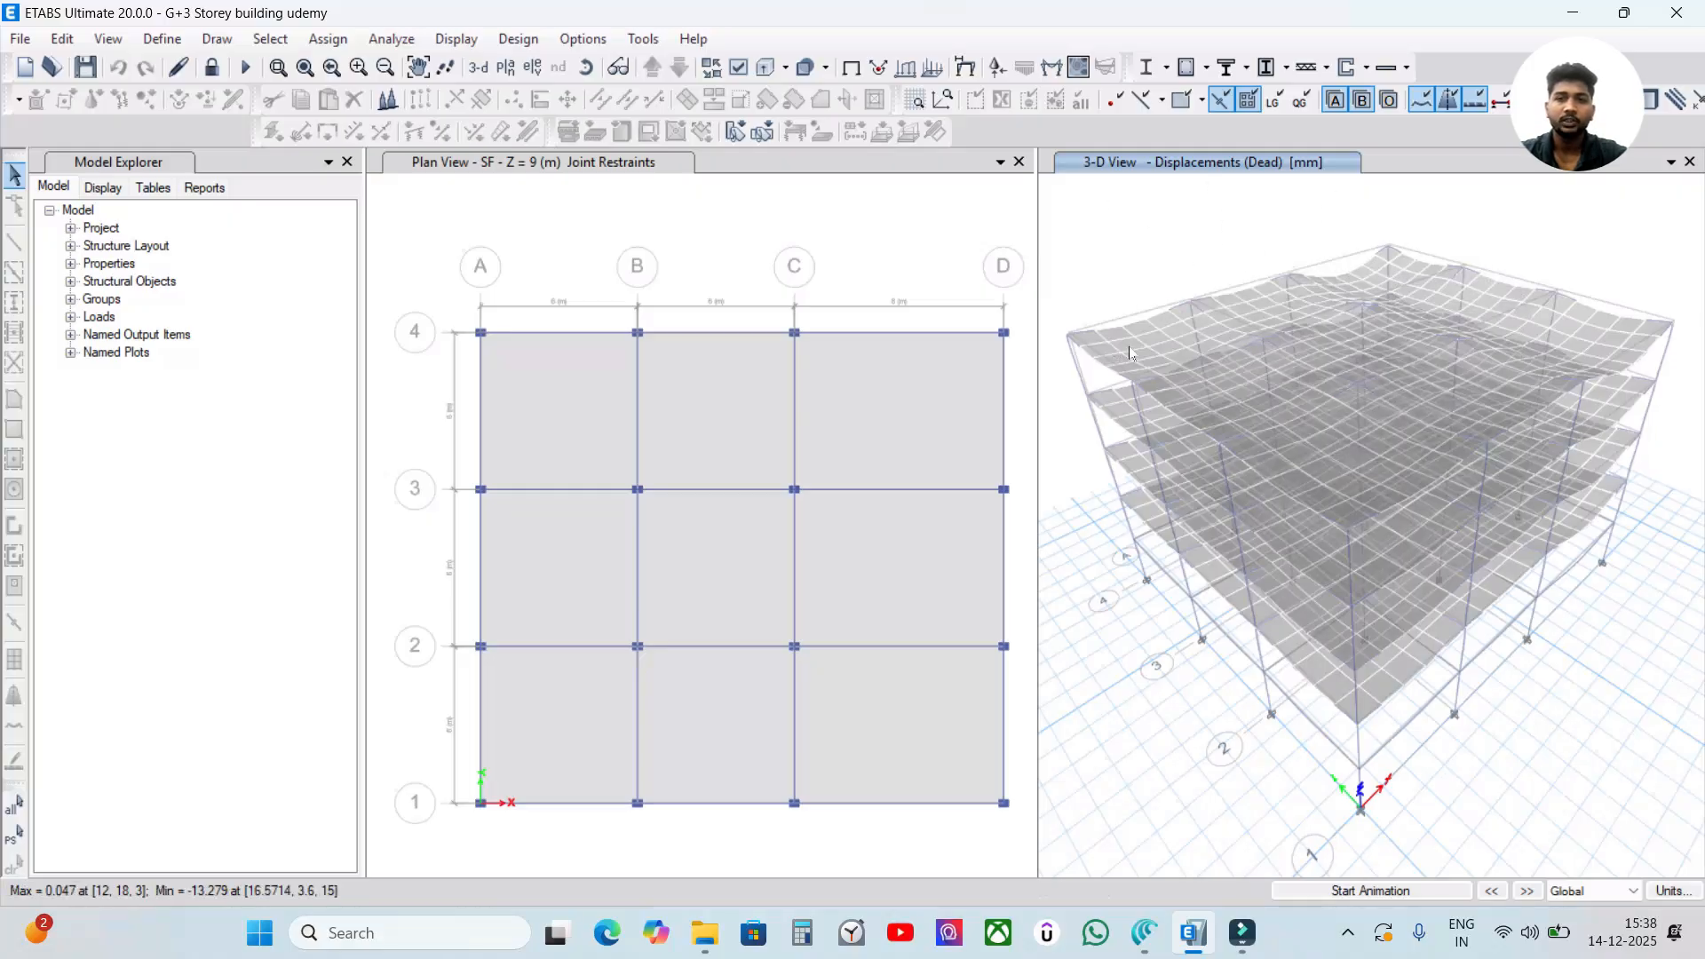
Play the deformed-shape animation for the Dead load case in the 3-D view, and stop it
click(1199, 209)
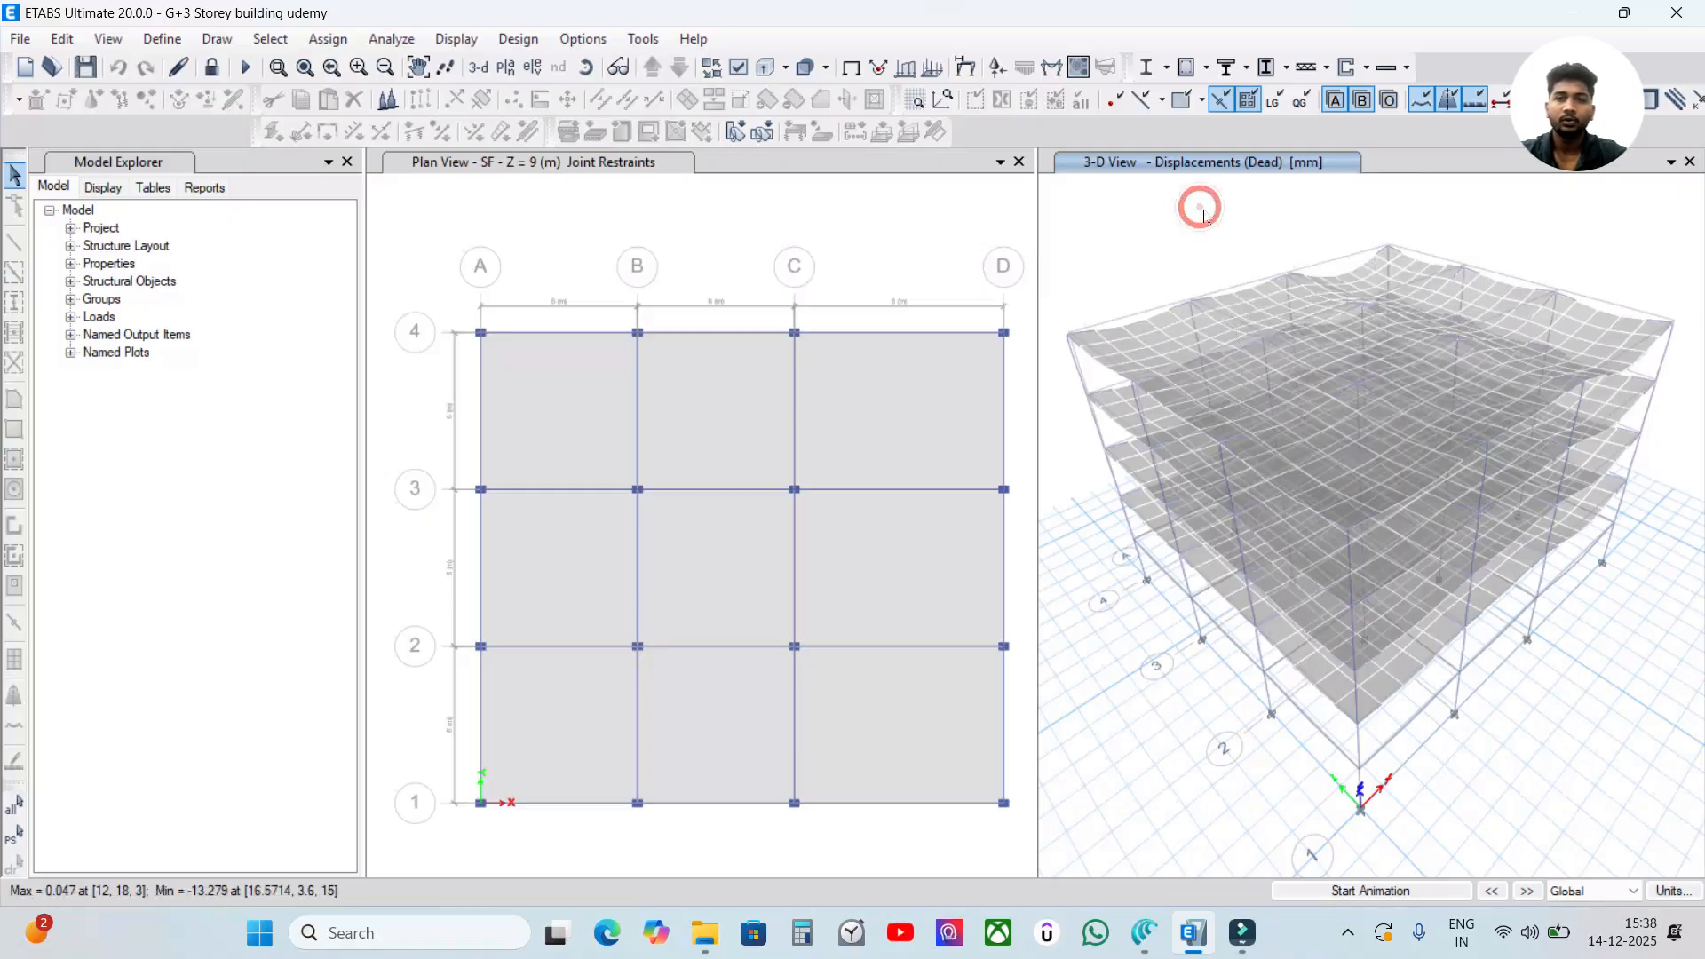
shift+middle_drag(1472, 797, 1466, 751)
scroll(1466, 751, down, 3)
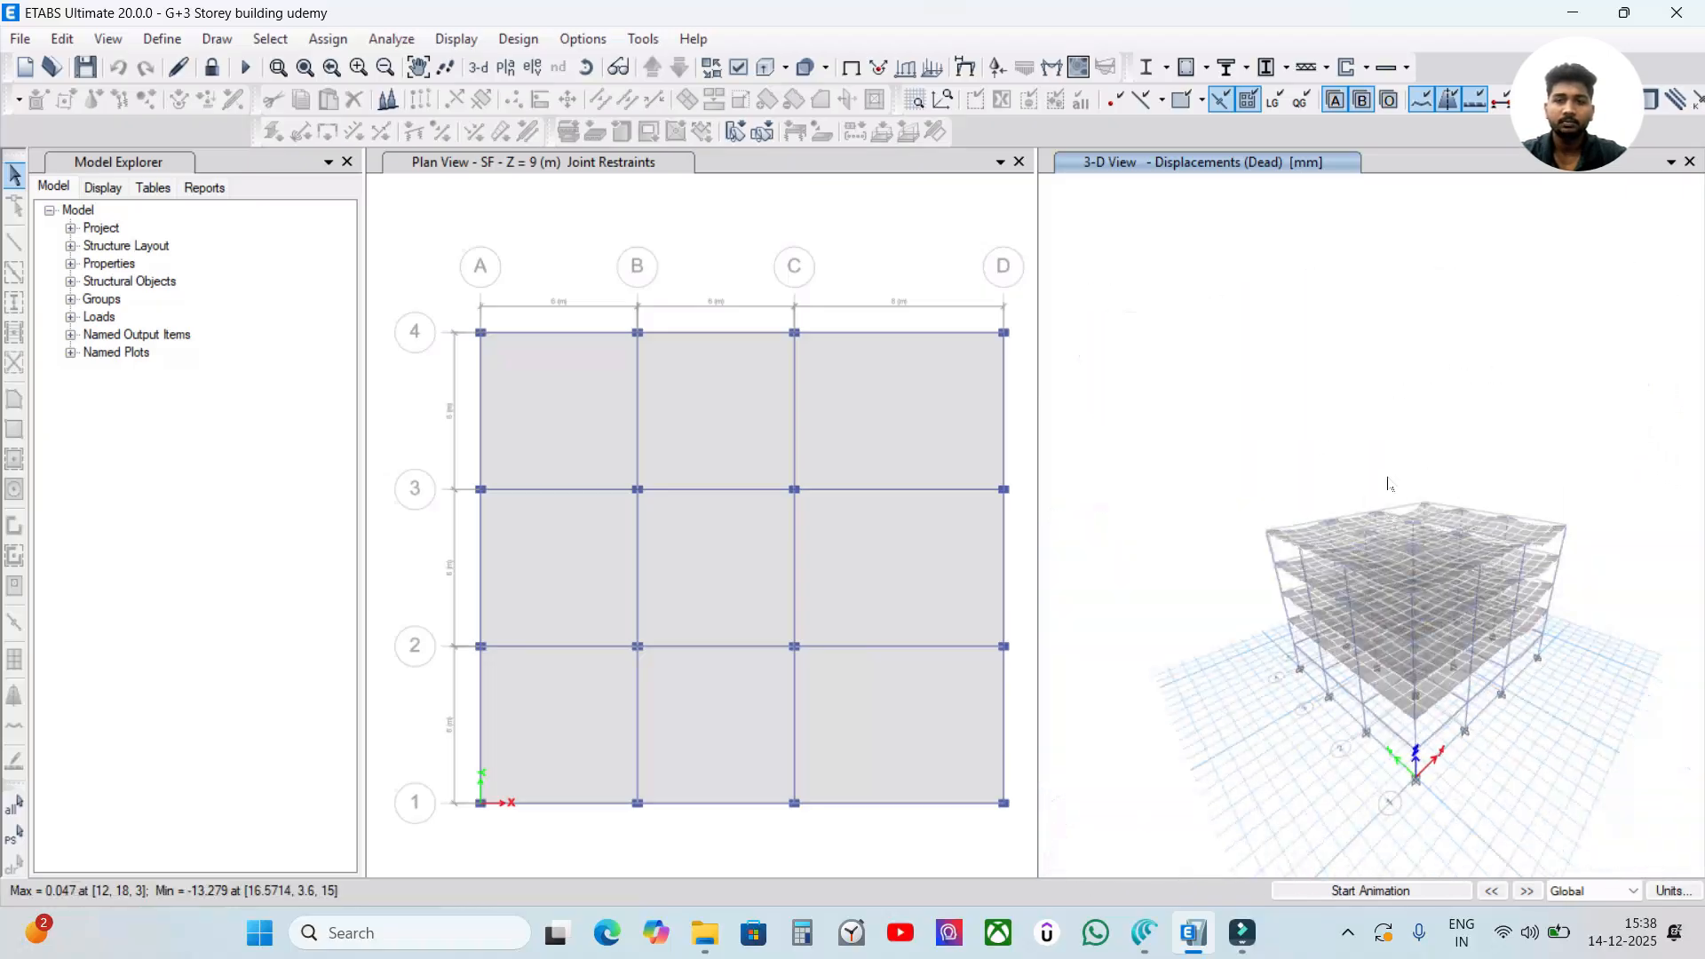
scroll(1427, 593, up, 3)
middle_drag(1447, 648, 1413, 577)
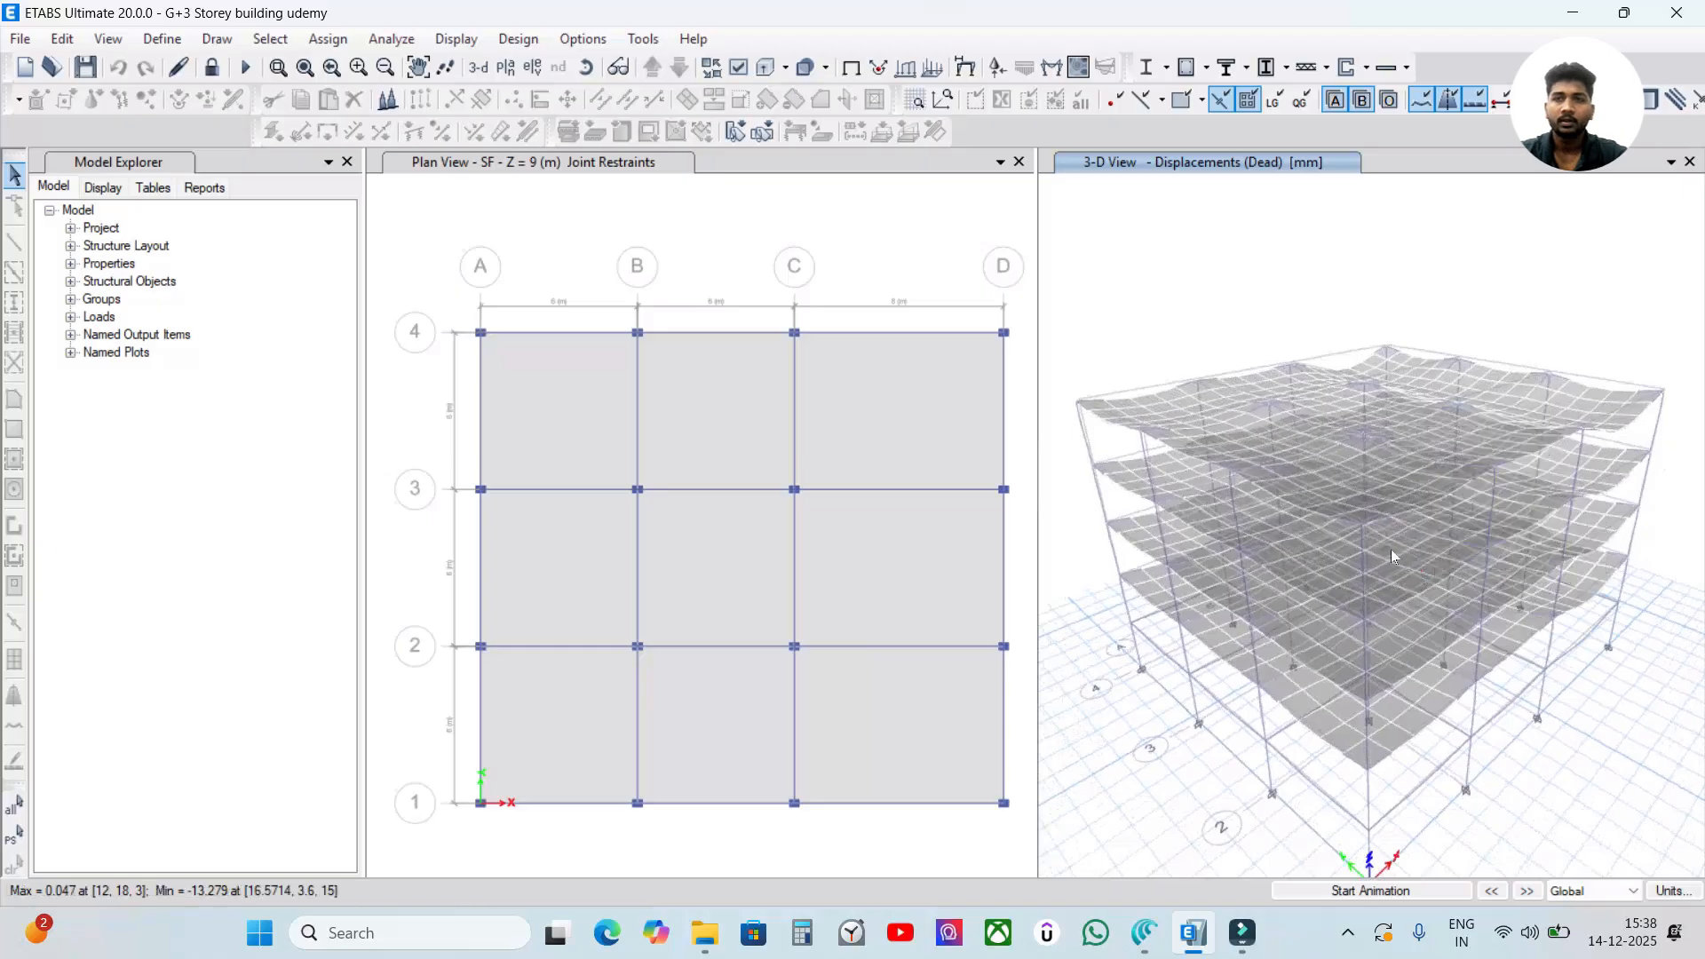
click(1363, 891)
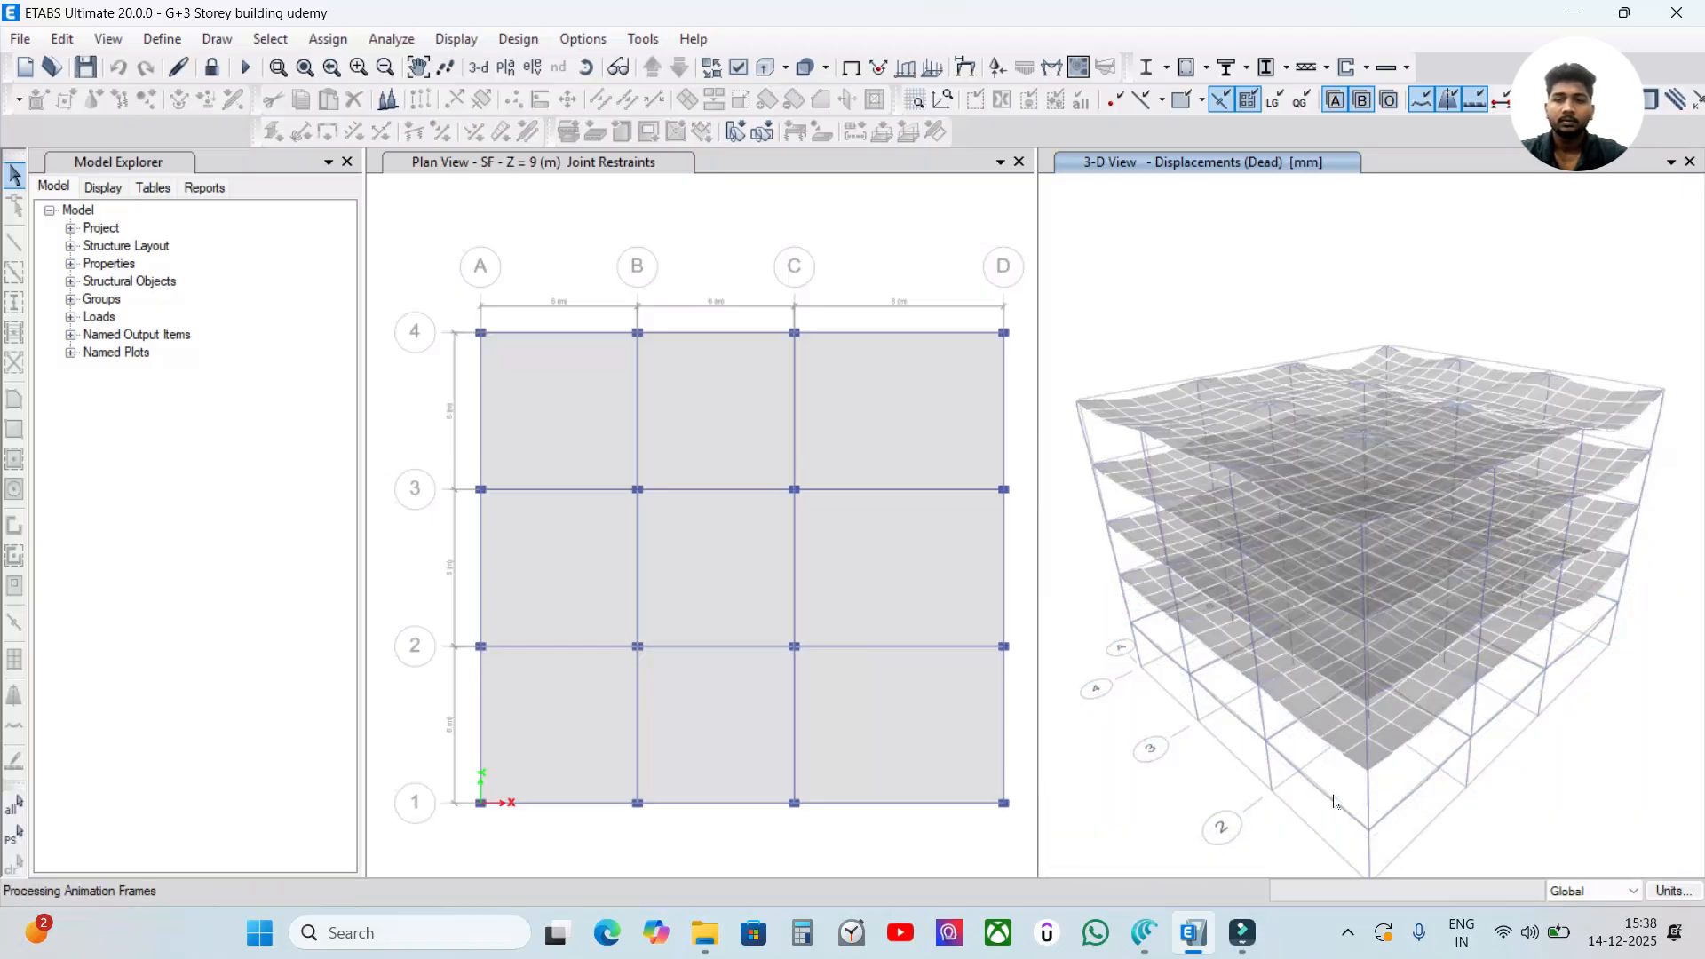
key(XF86AudioMute)
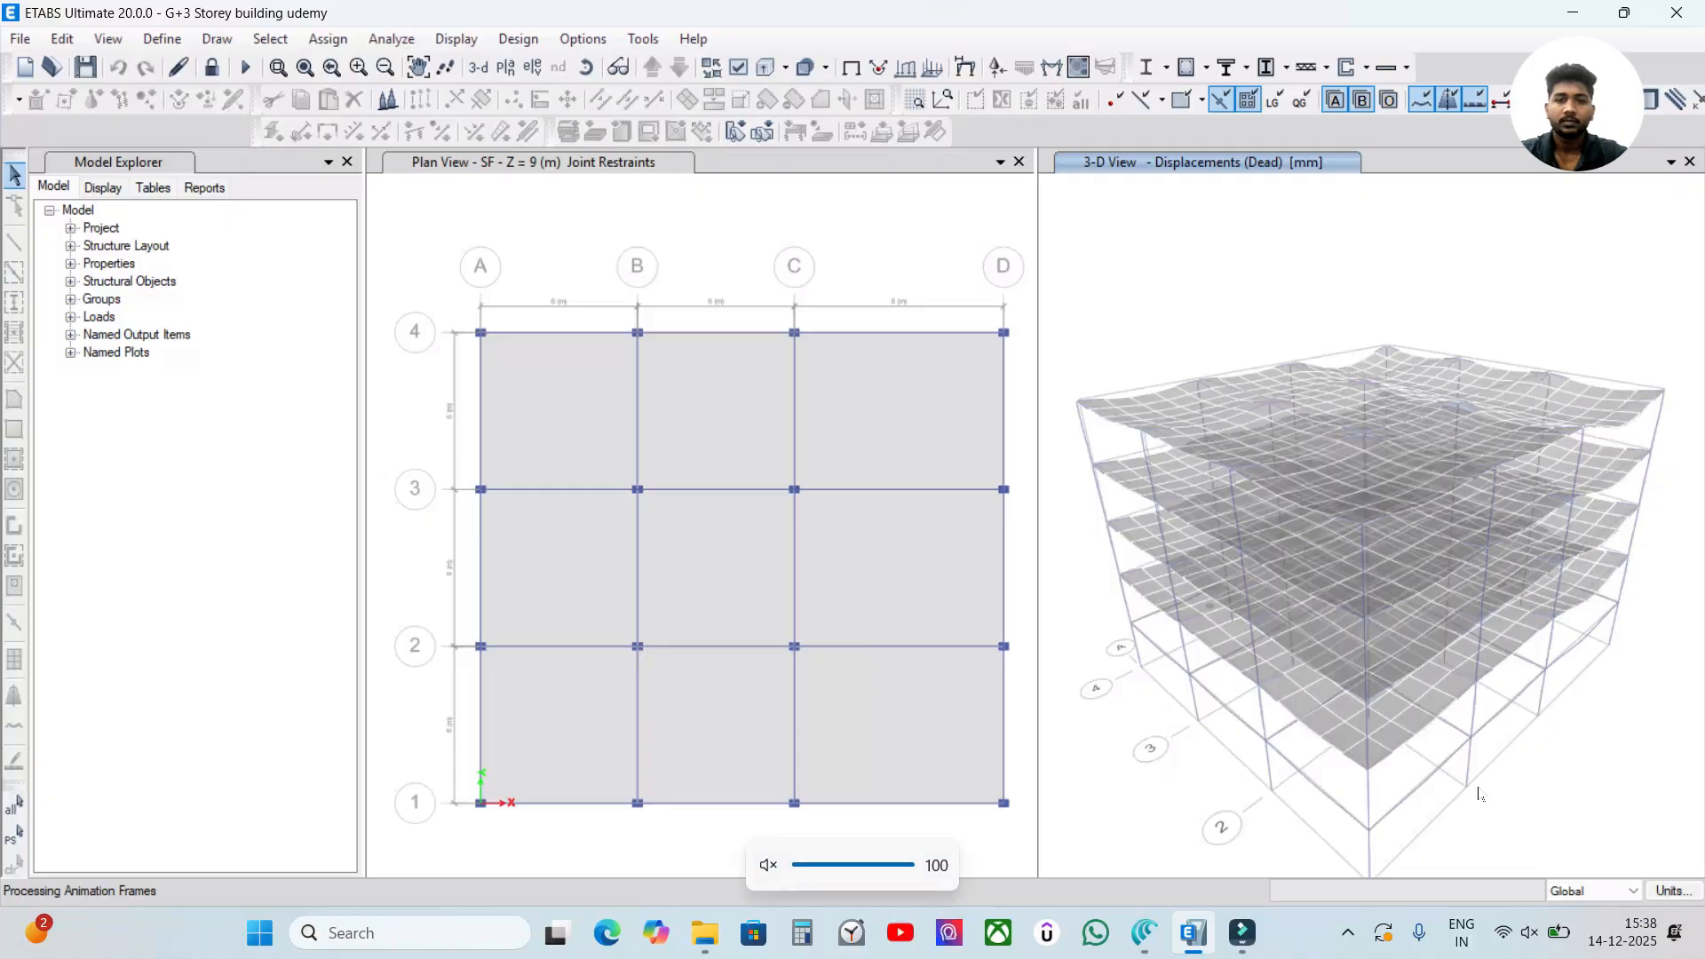
key(XF86AudioMute)
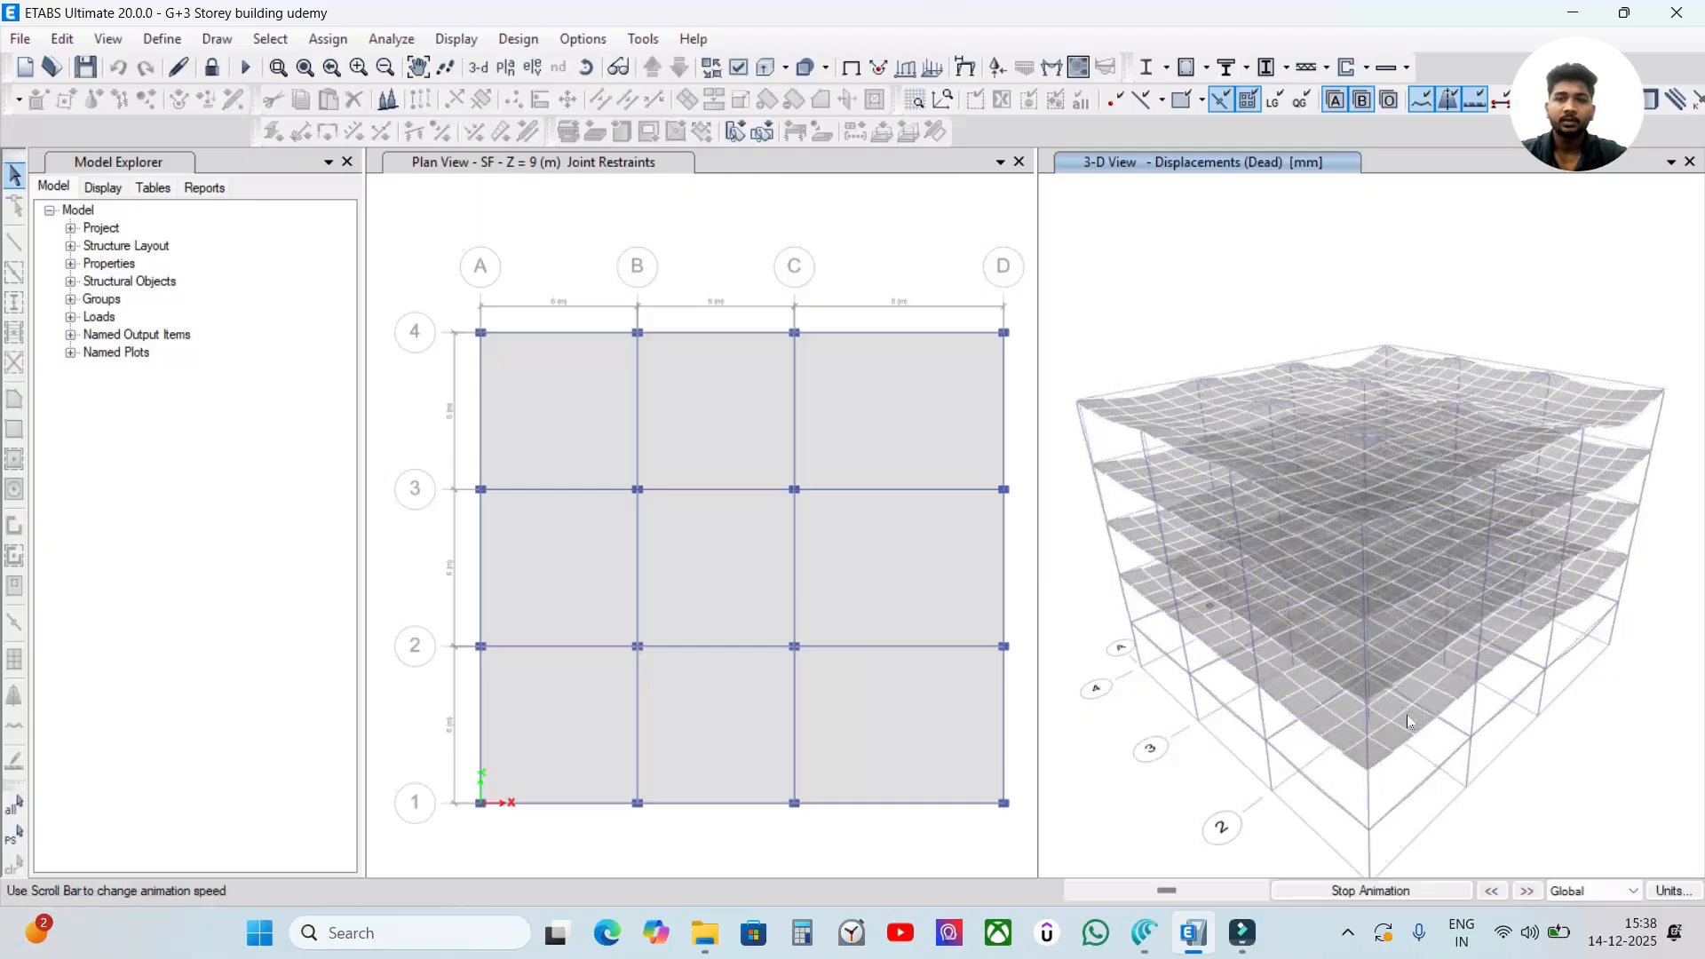
click(1401, 892)
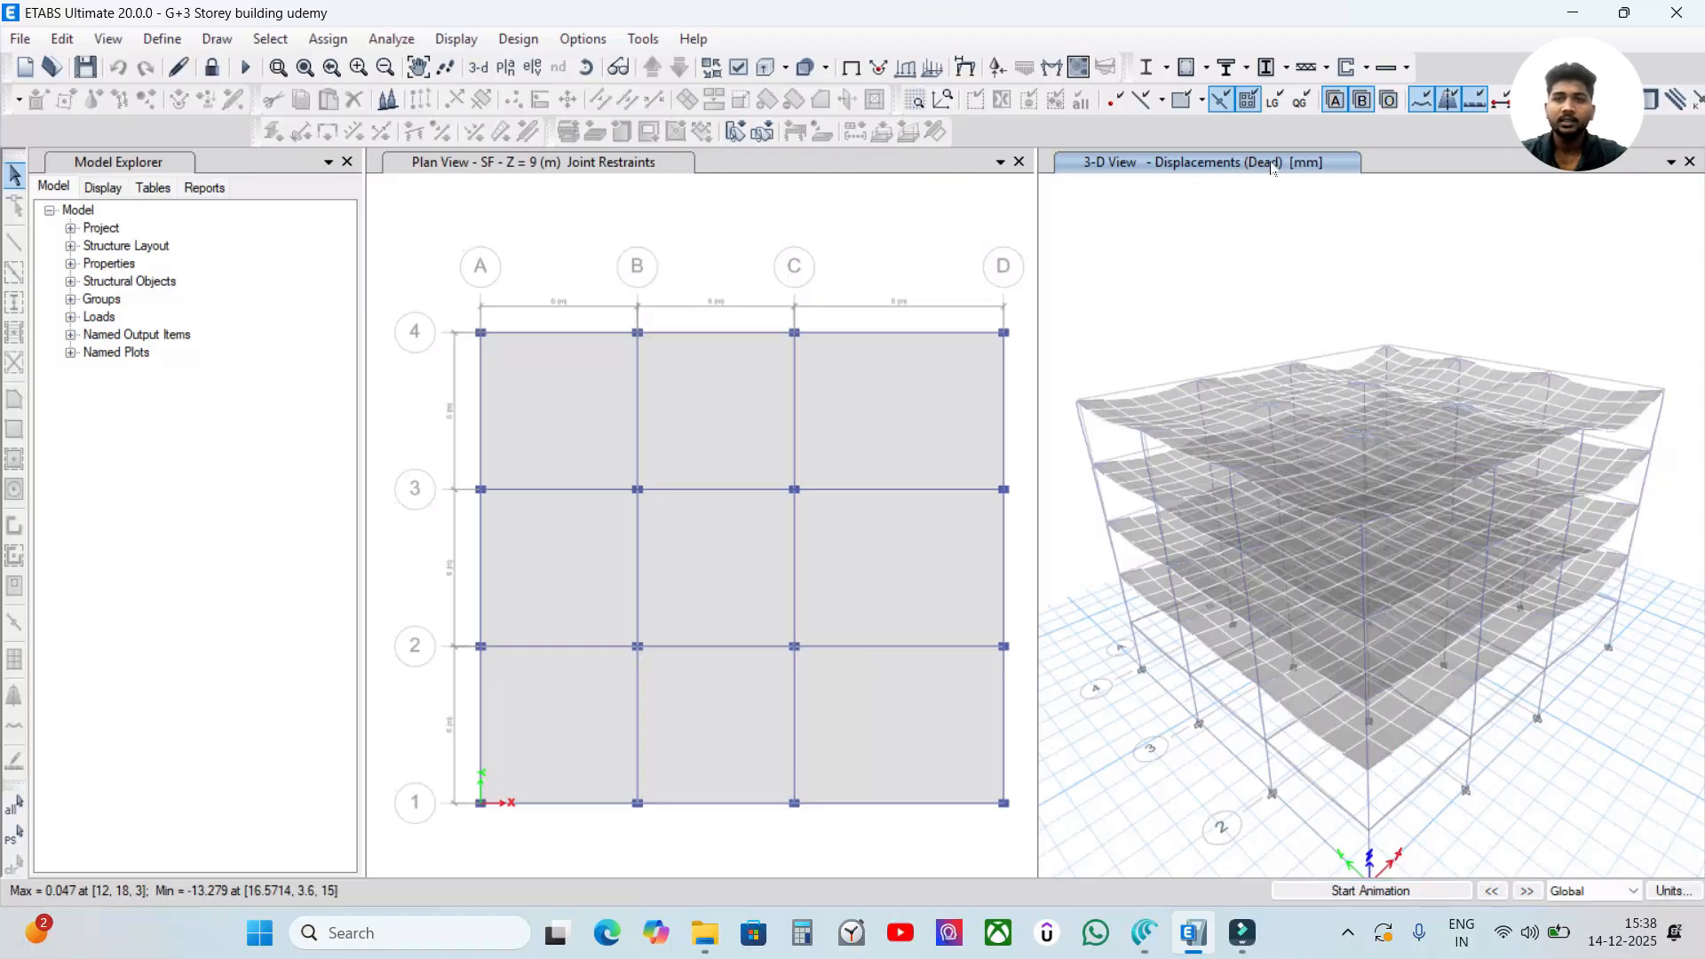
Step the 3-D displacement display through the Live, Wall load and FF_CP cases and back to Dead
click(1527, 891)
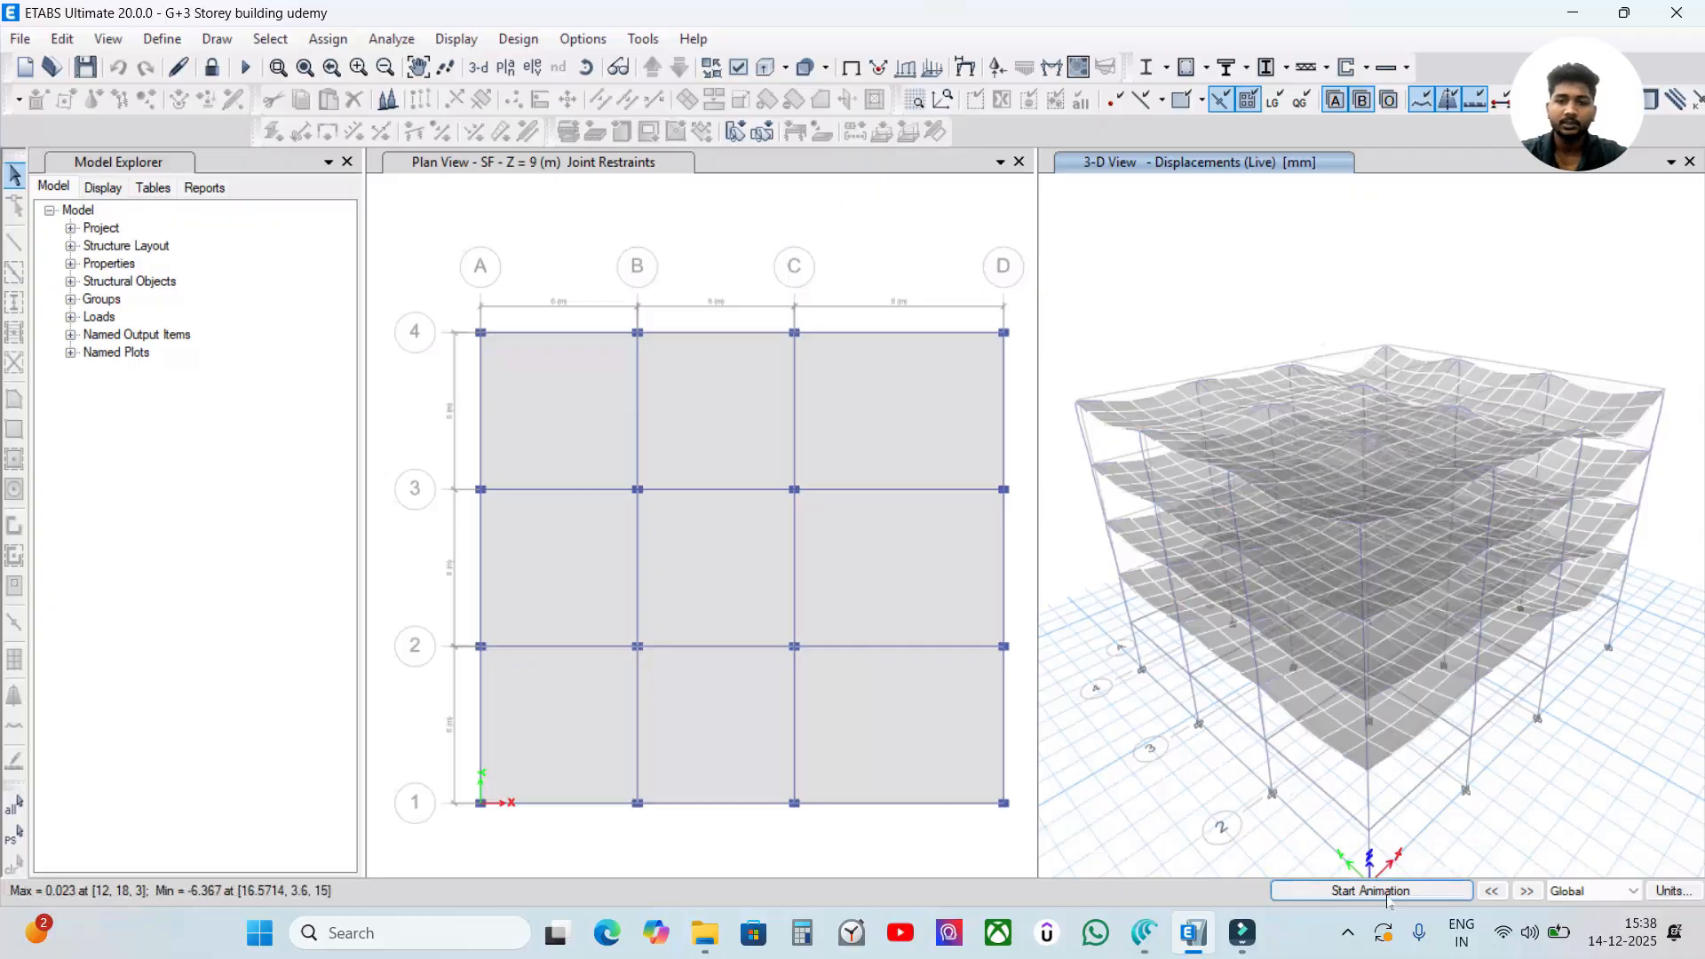
click(1526, 891)
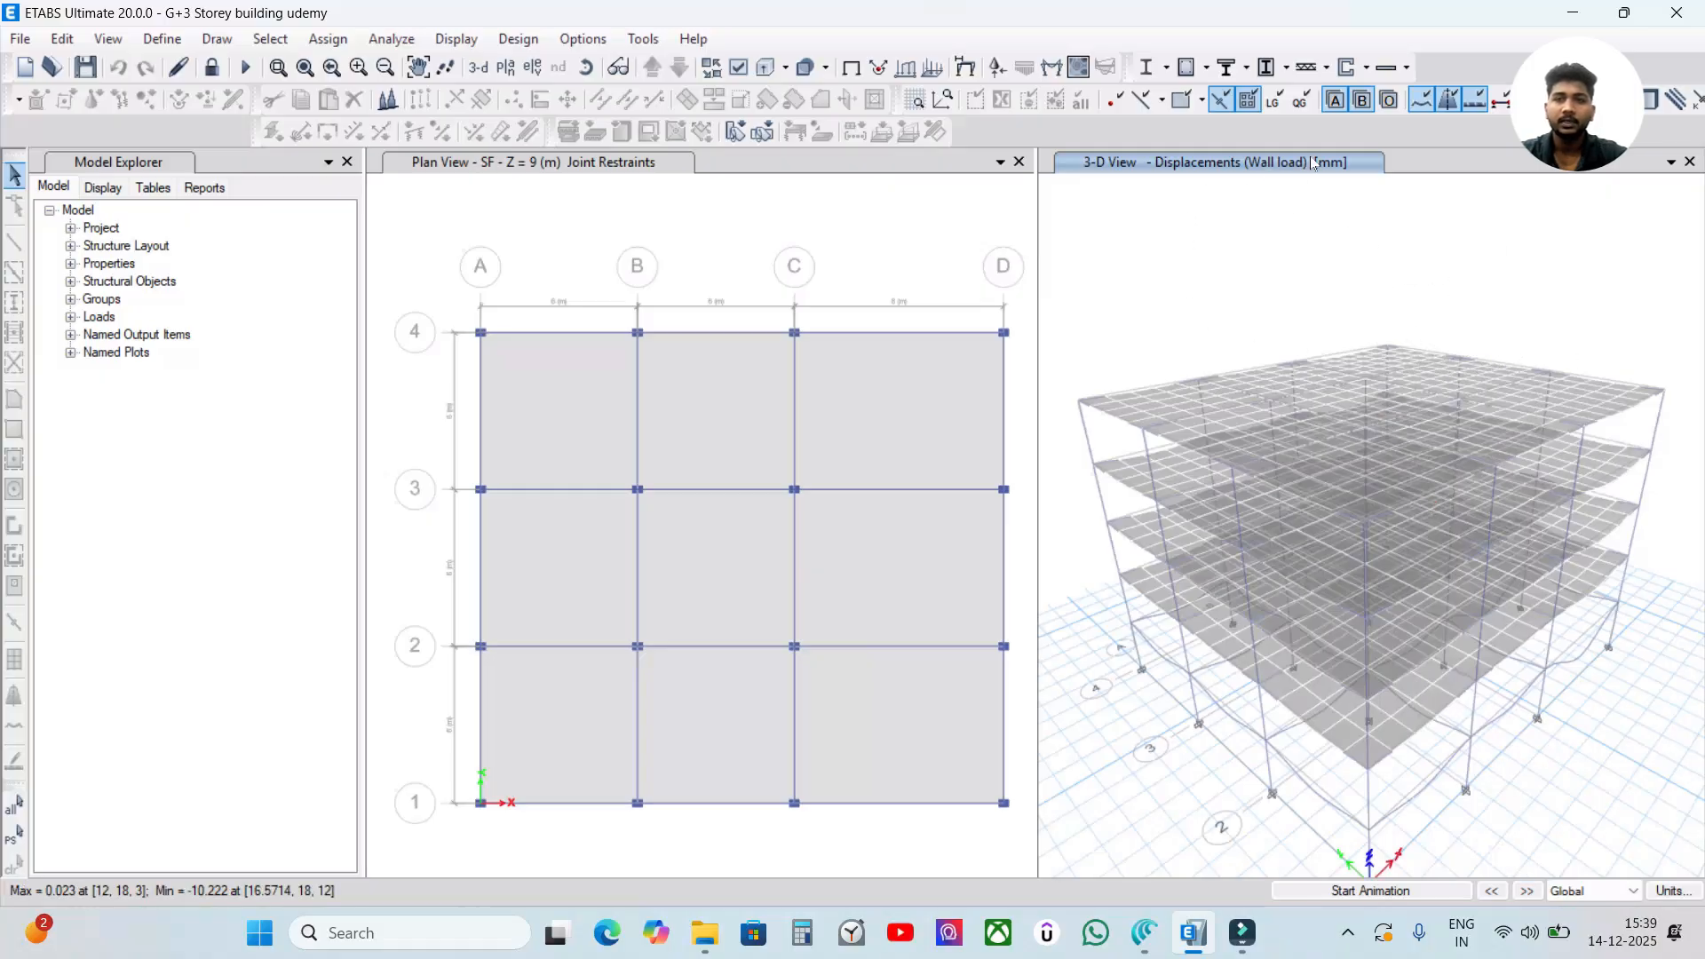
click(1526, 892)
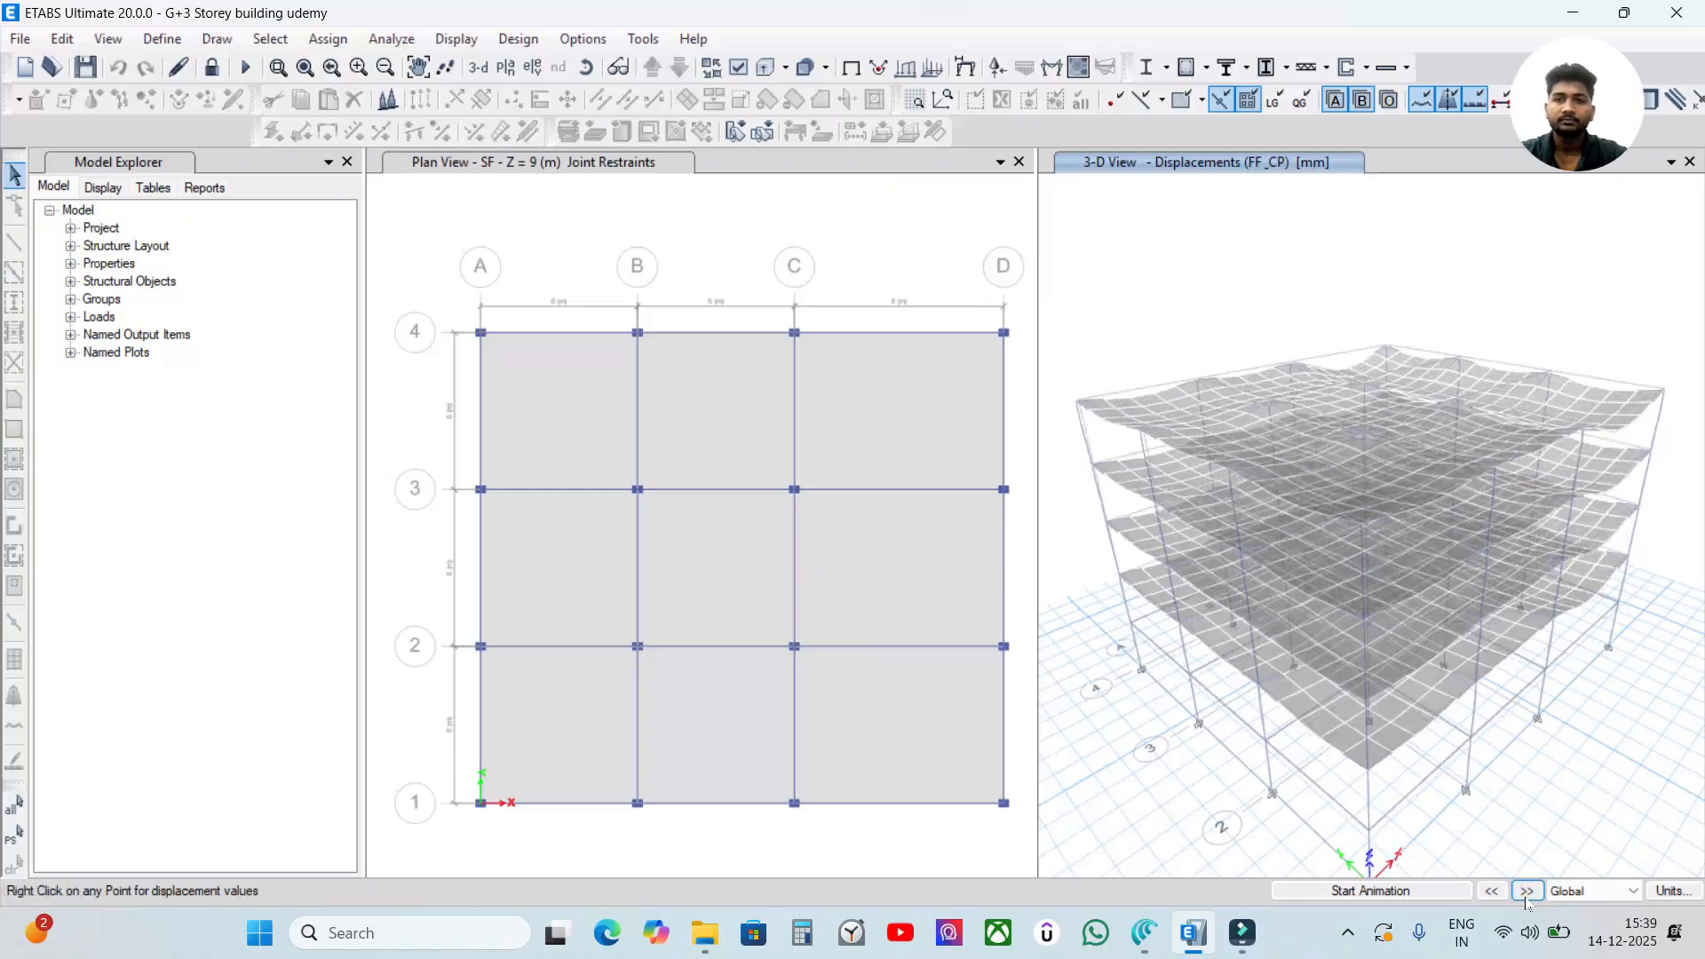
click(1526, 892)
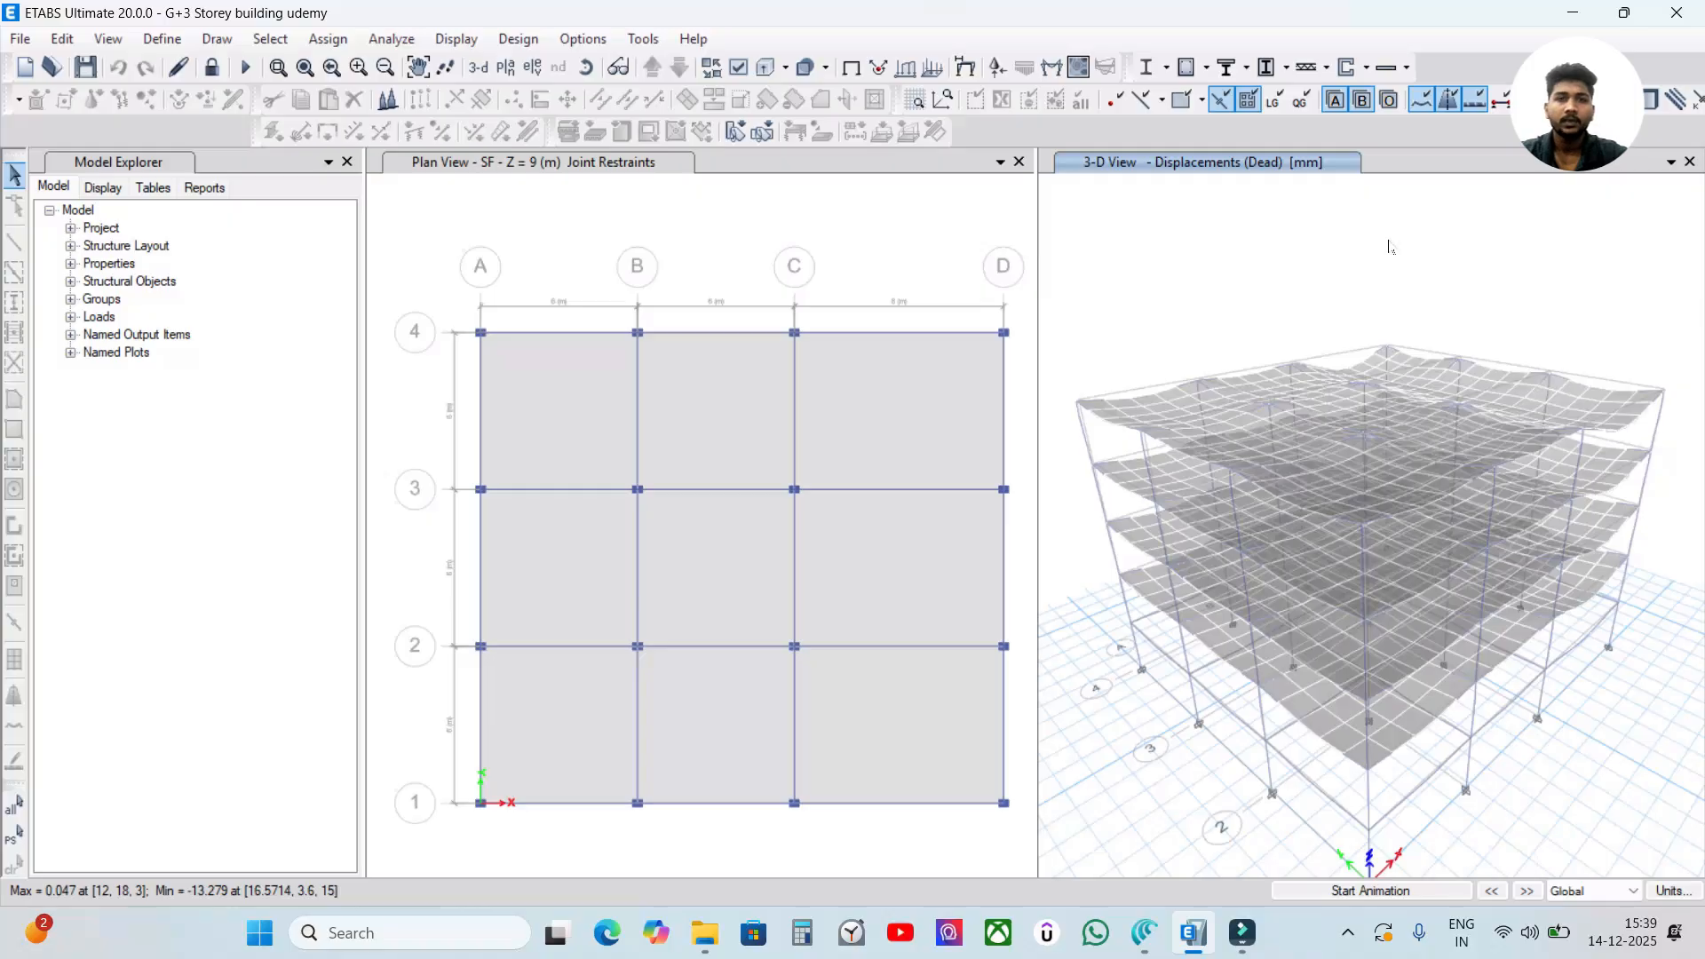
click(839, 237)
click(1194, 224)
middle_drag(888, 224, 879, 219)
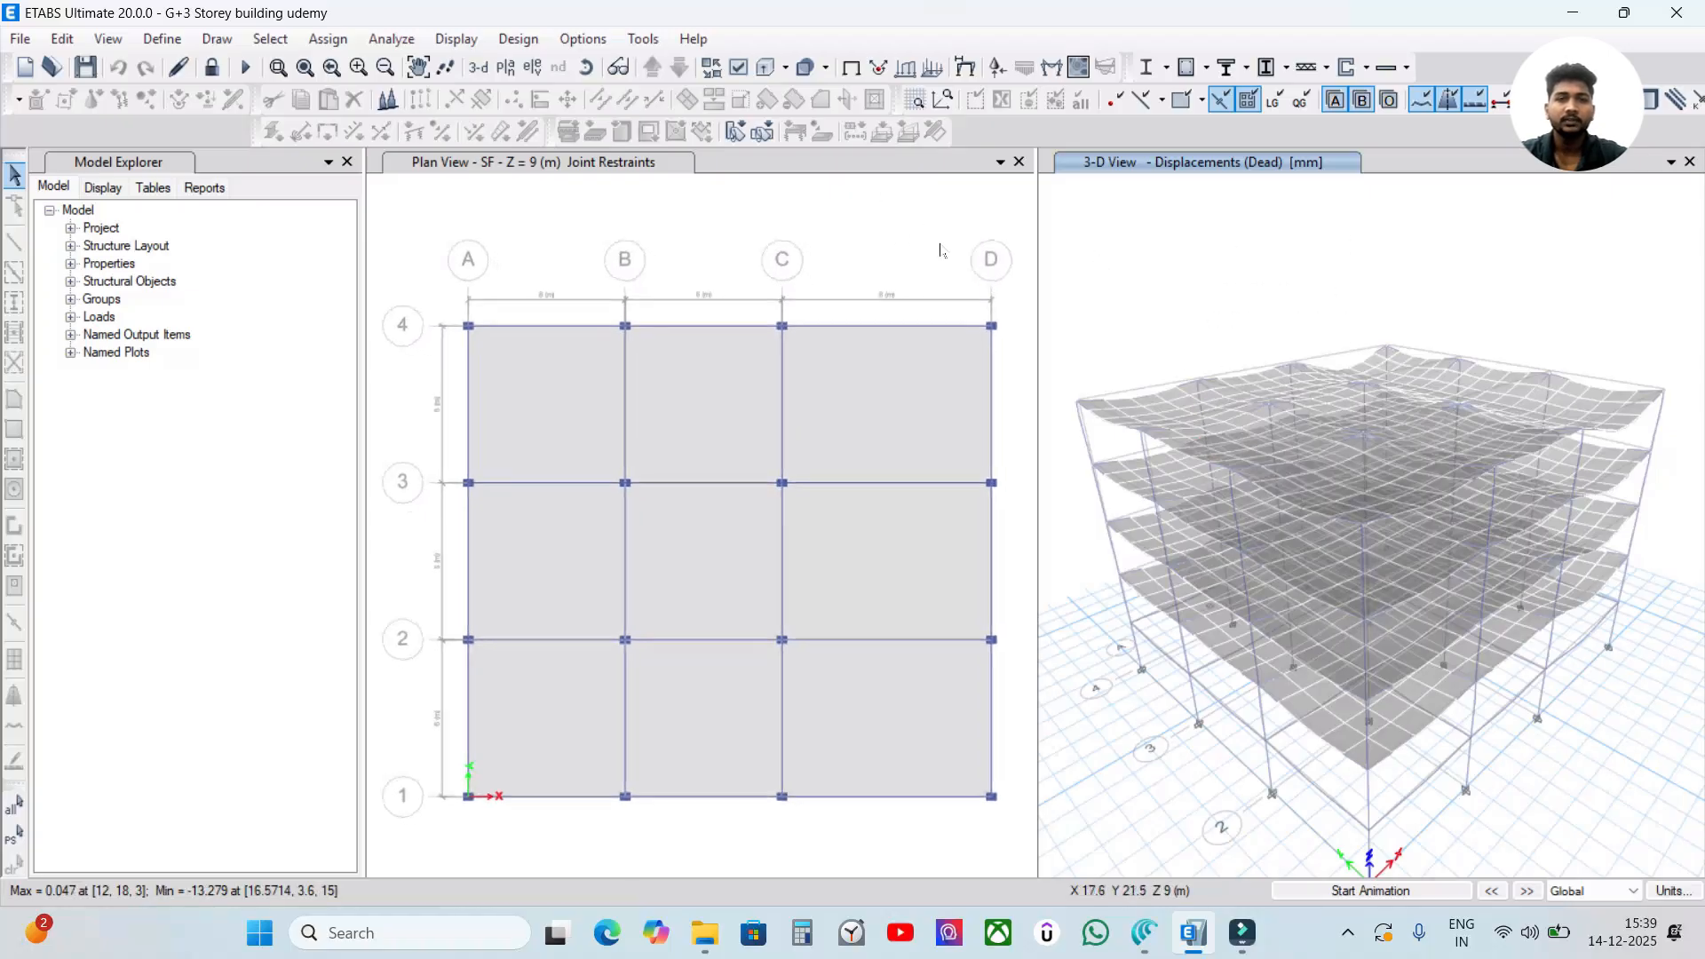
Switch to the Canva checklist and consult step 13, the deformed shapes (Deflection) check
click(1144, 932)
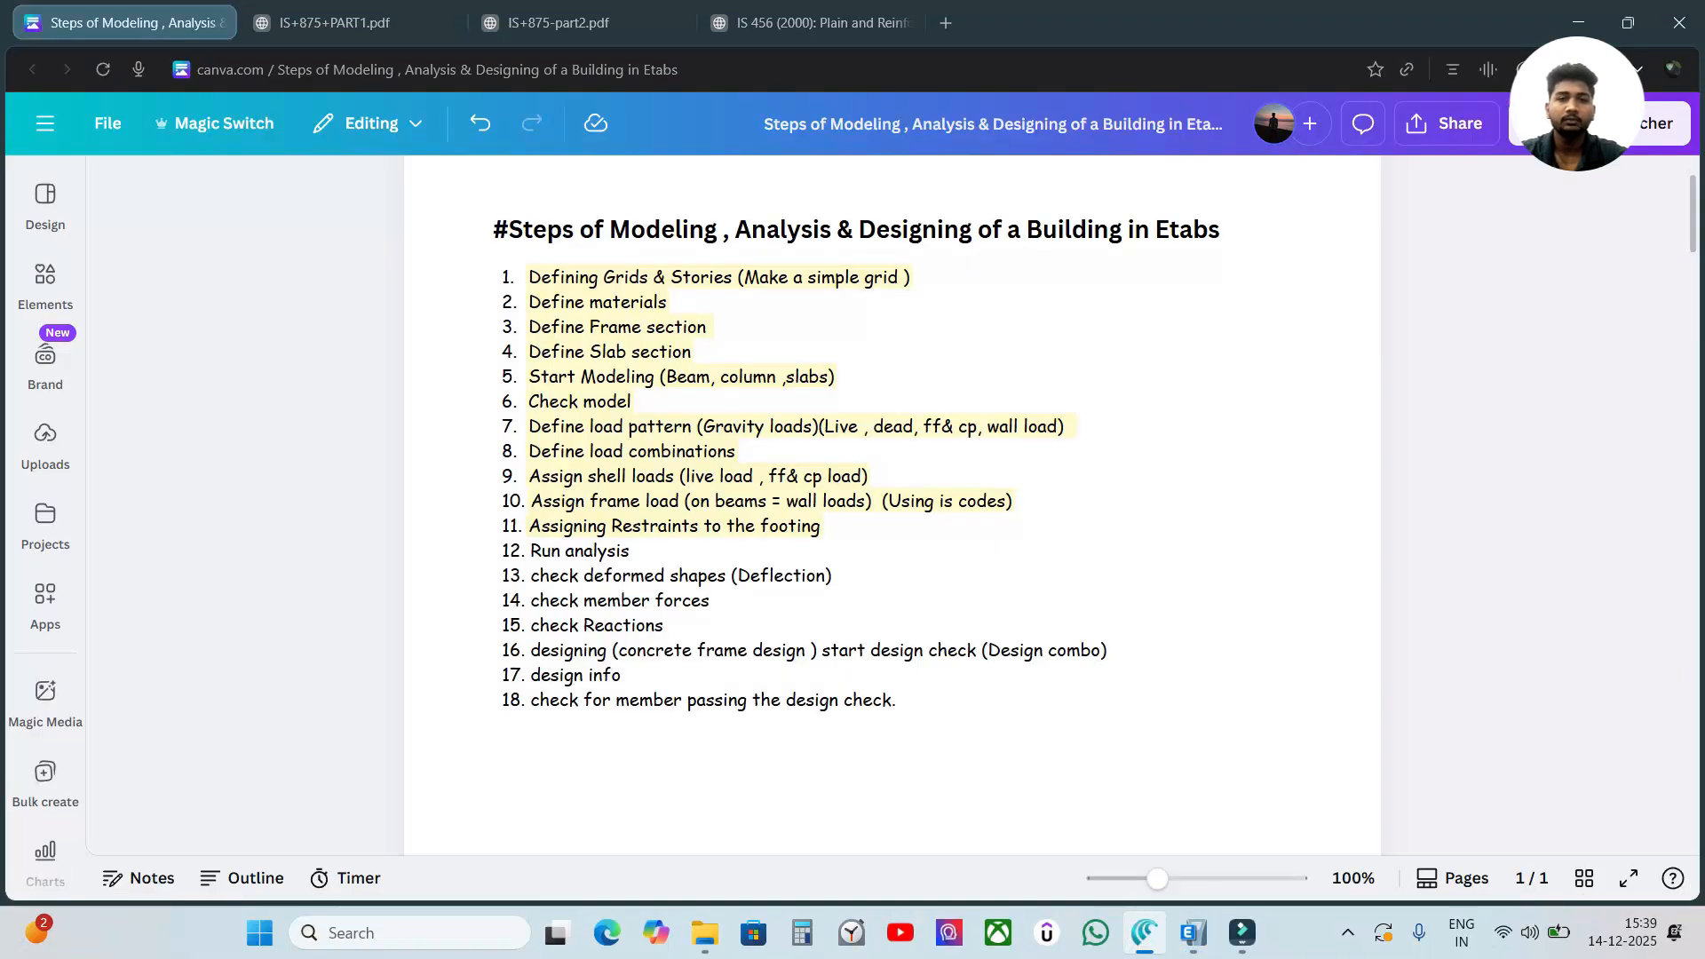
drag(731, 575, 803, 576)
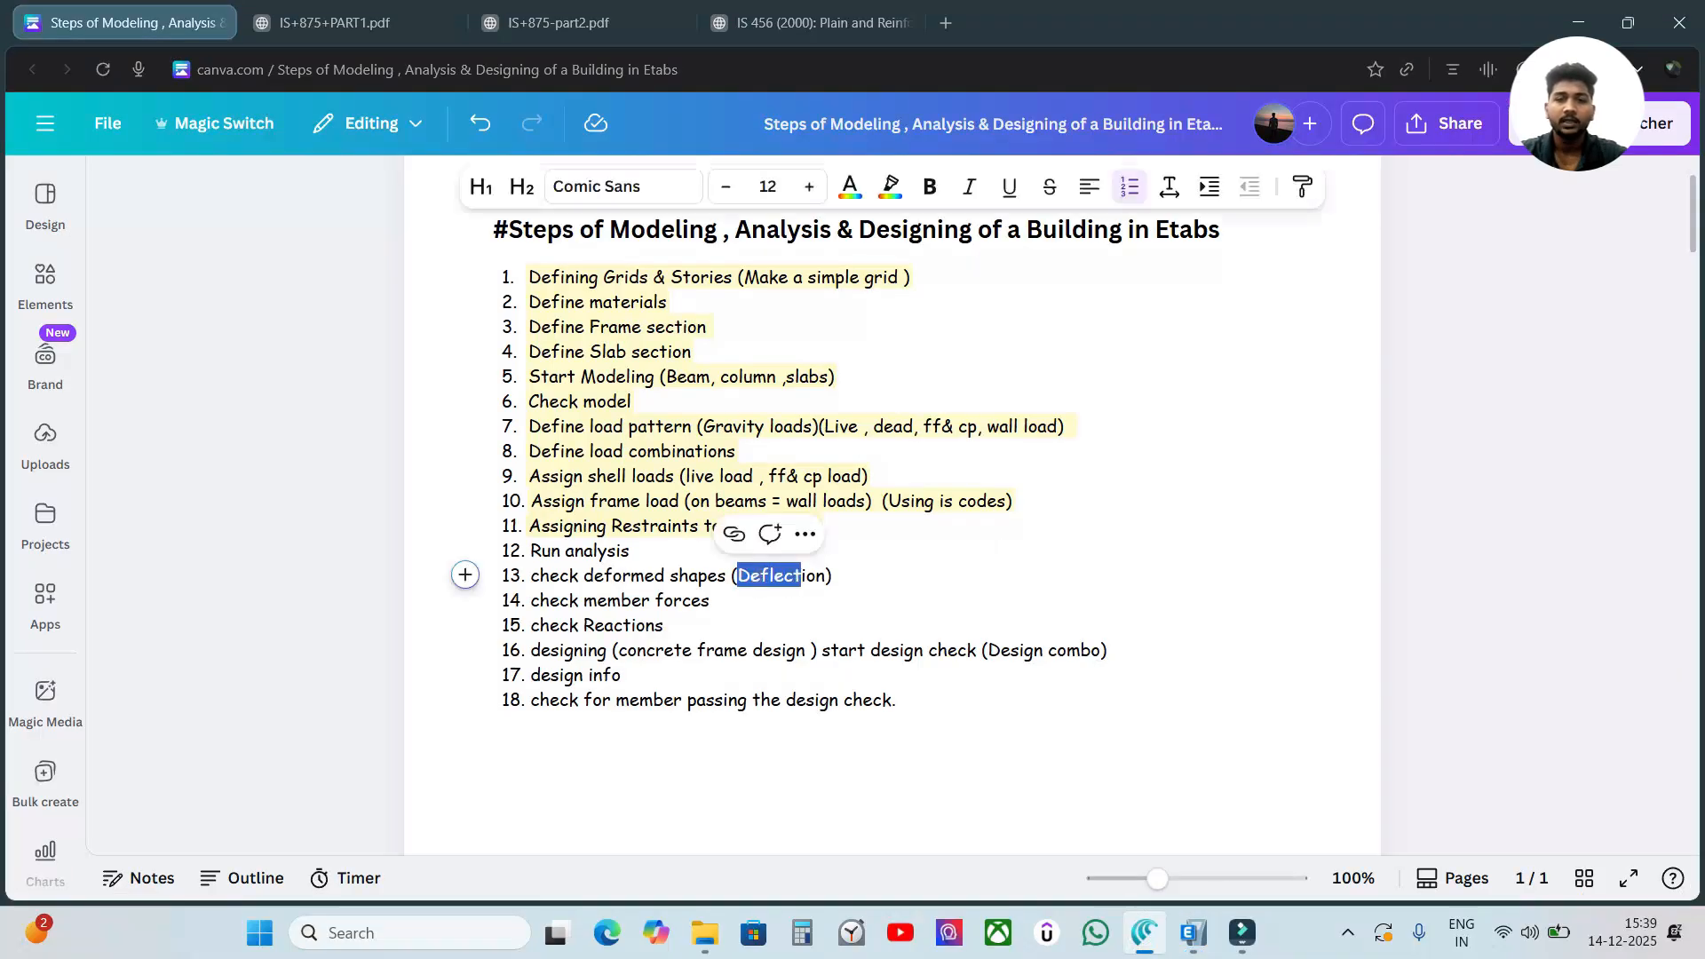
Switch to ETABS and examine the Dead load joint displacements and slab deflections on the terrace and lower floors in the 3-D view
click(1191, 930)
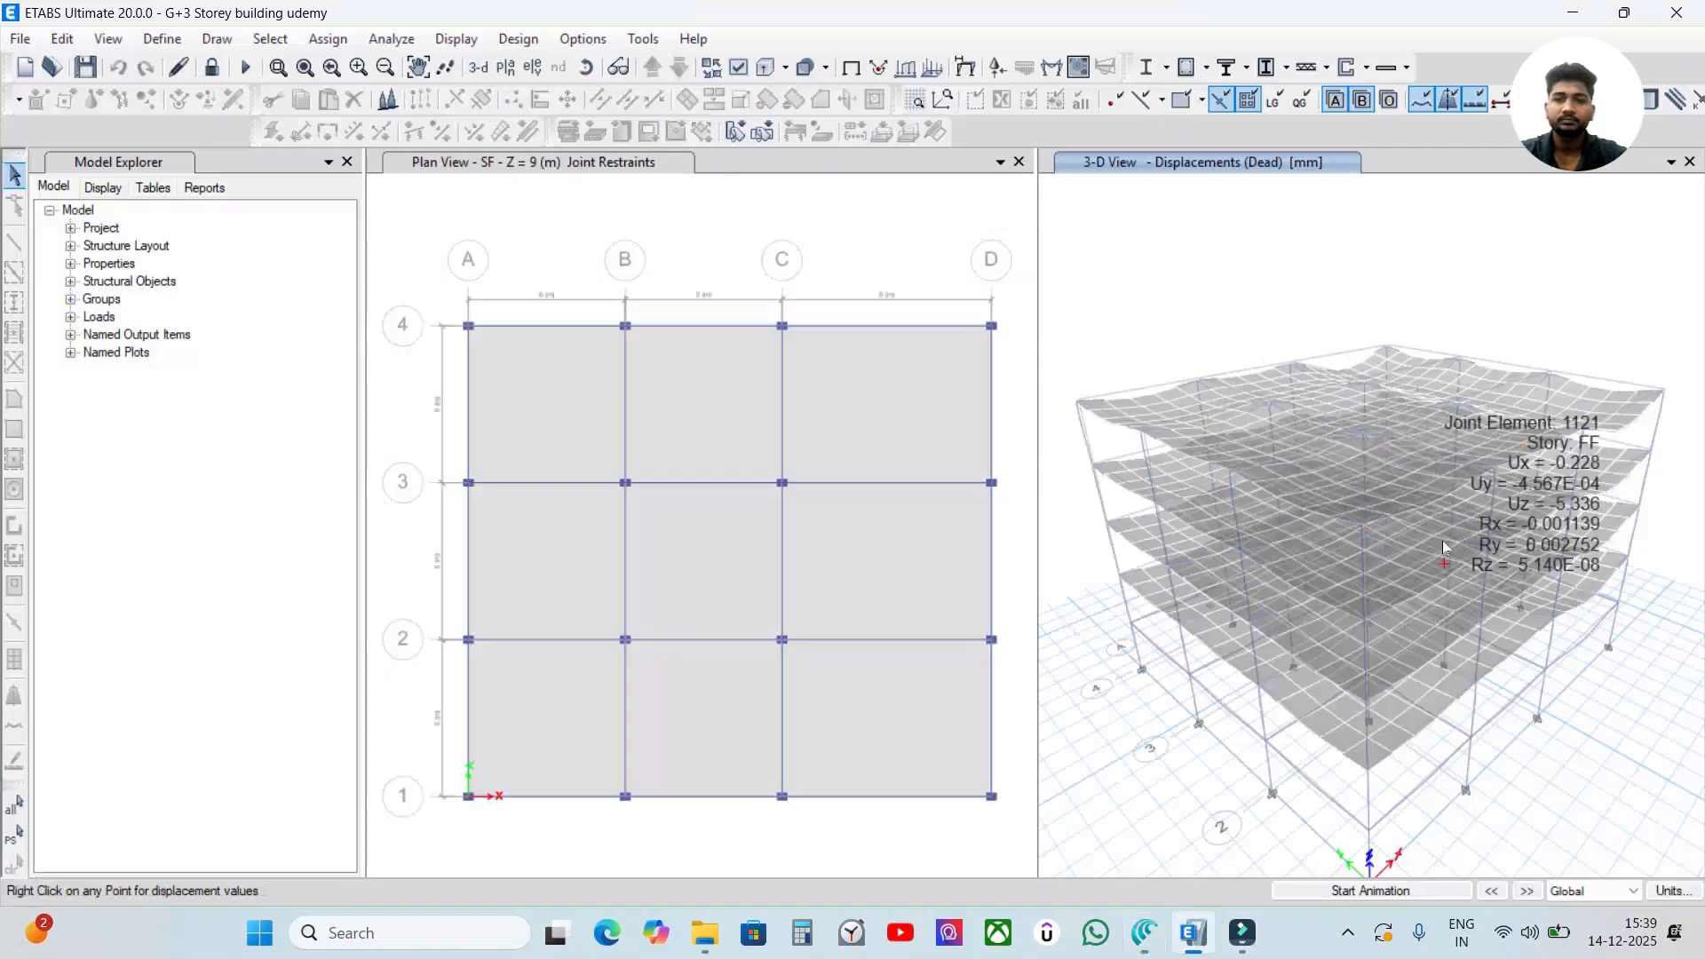
mouse_move(1234, 392)
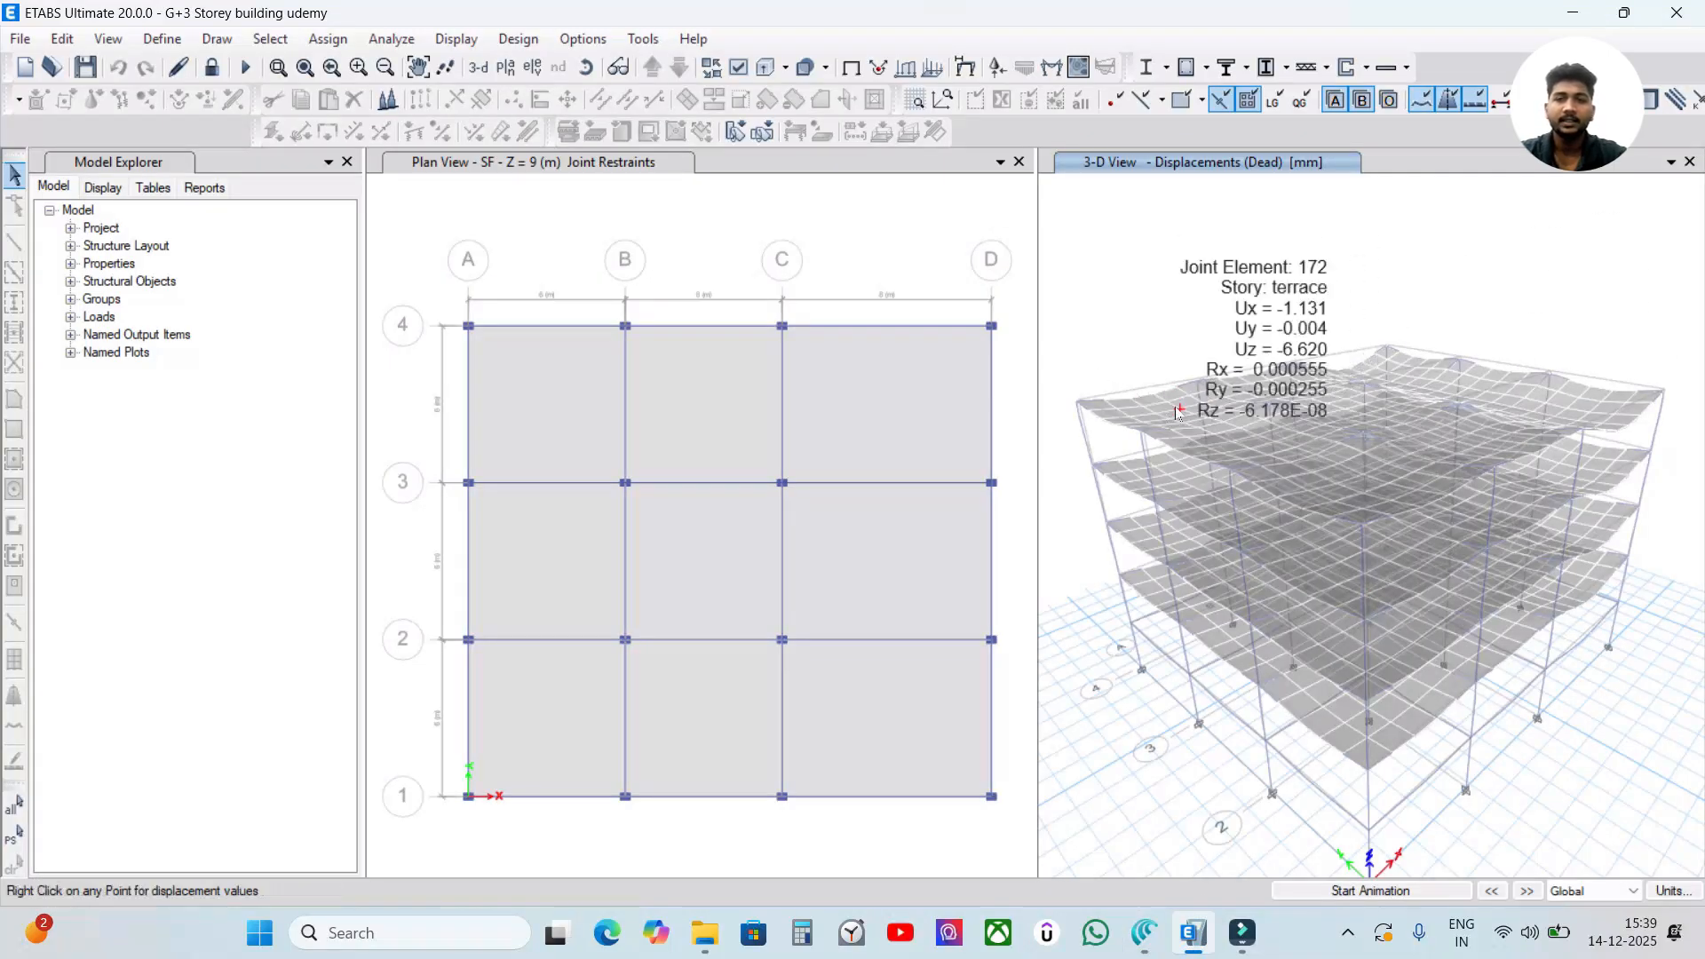
mouse_move(1172, 421)
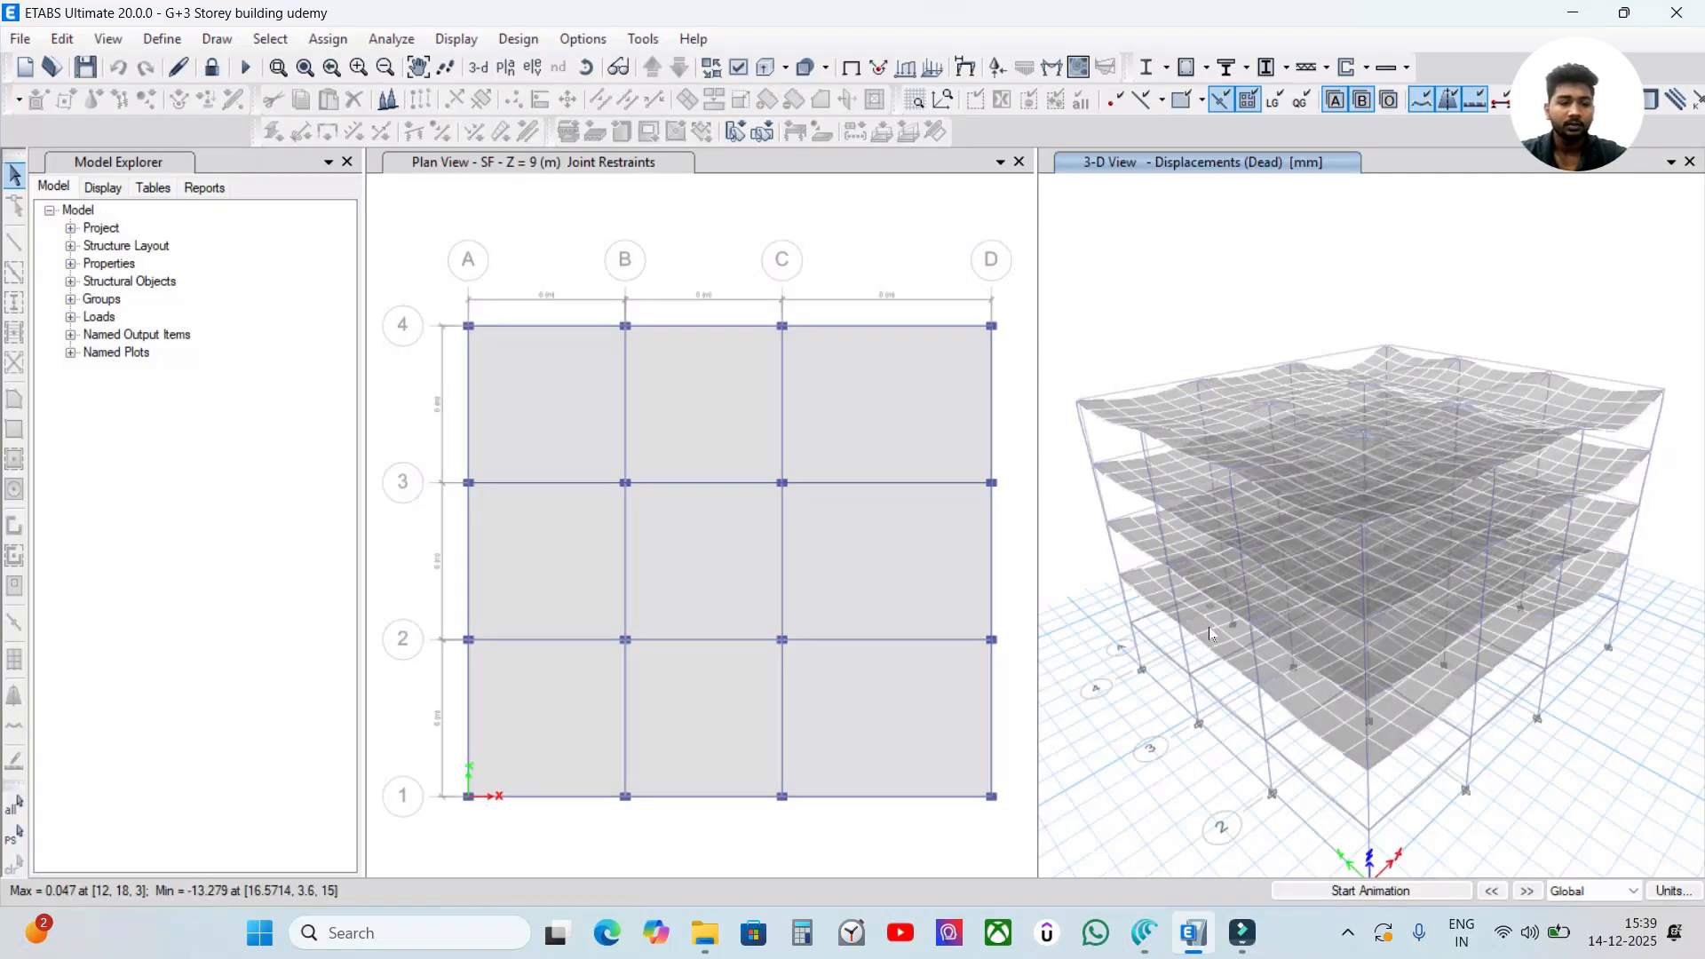
scroll(1208, 627, down, 5)
mouse_move(1283, 593)
scroll(1283, 594, up, 5)
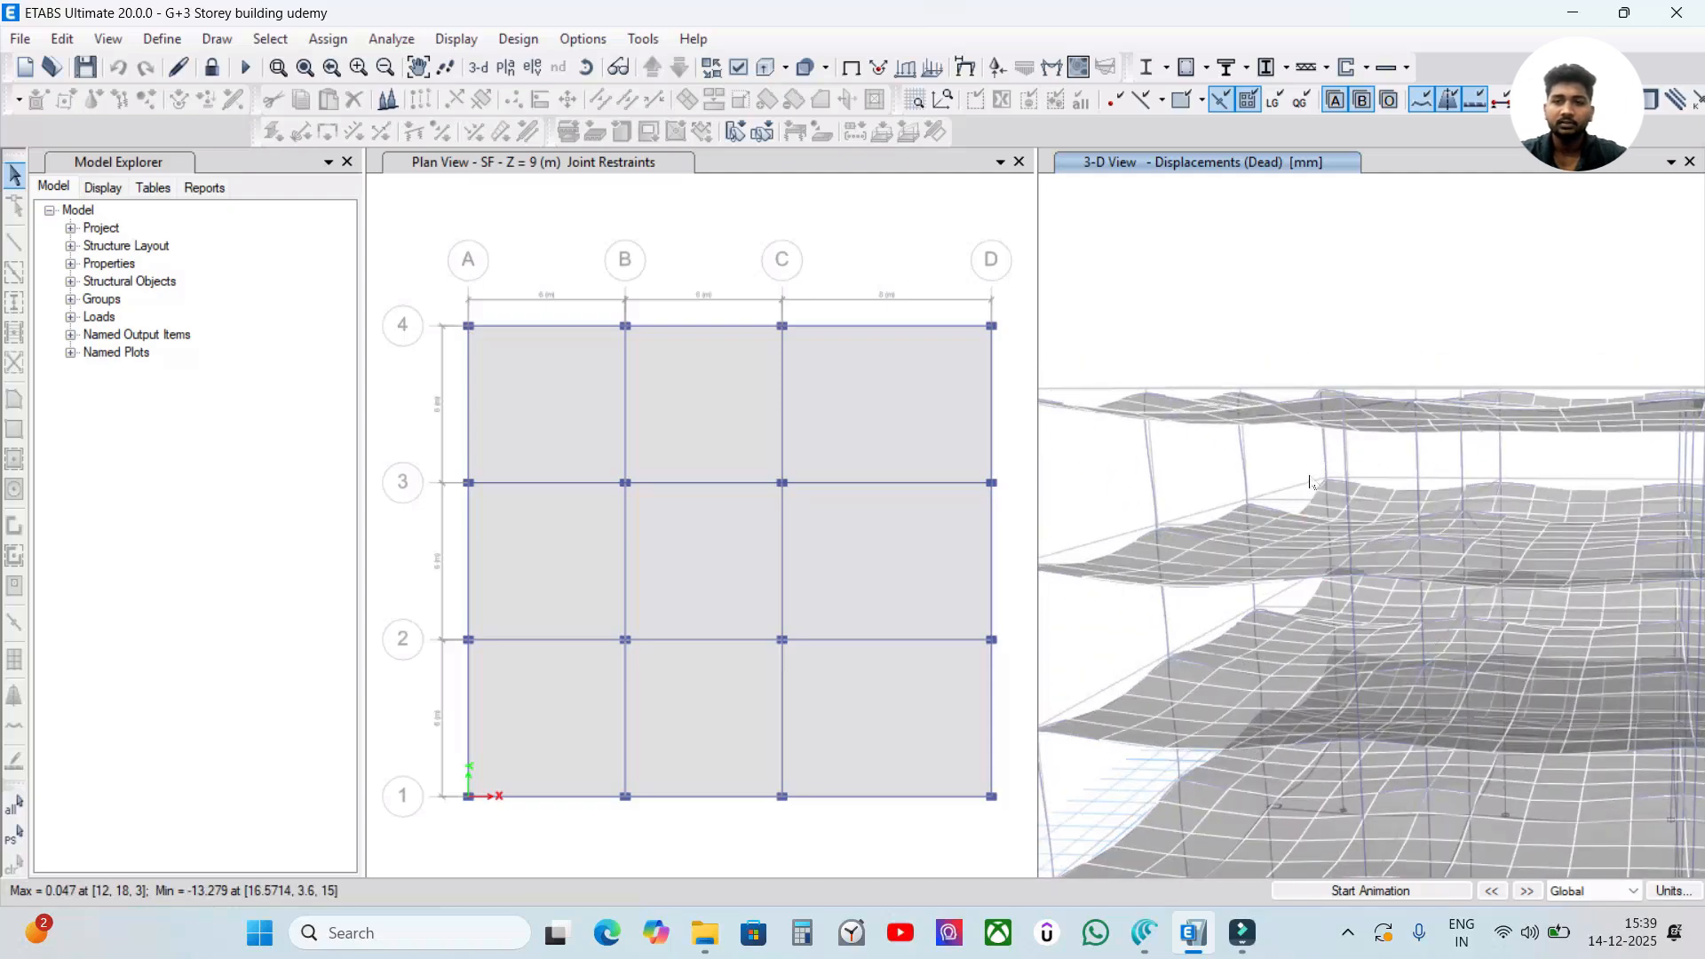
scroll(1282, 515, up, 4)
scroll(1305, 586, down, 5)
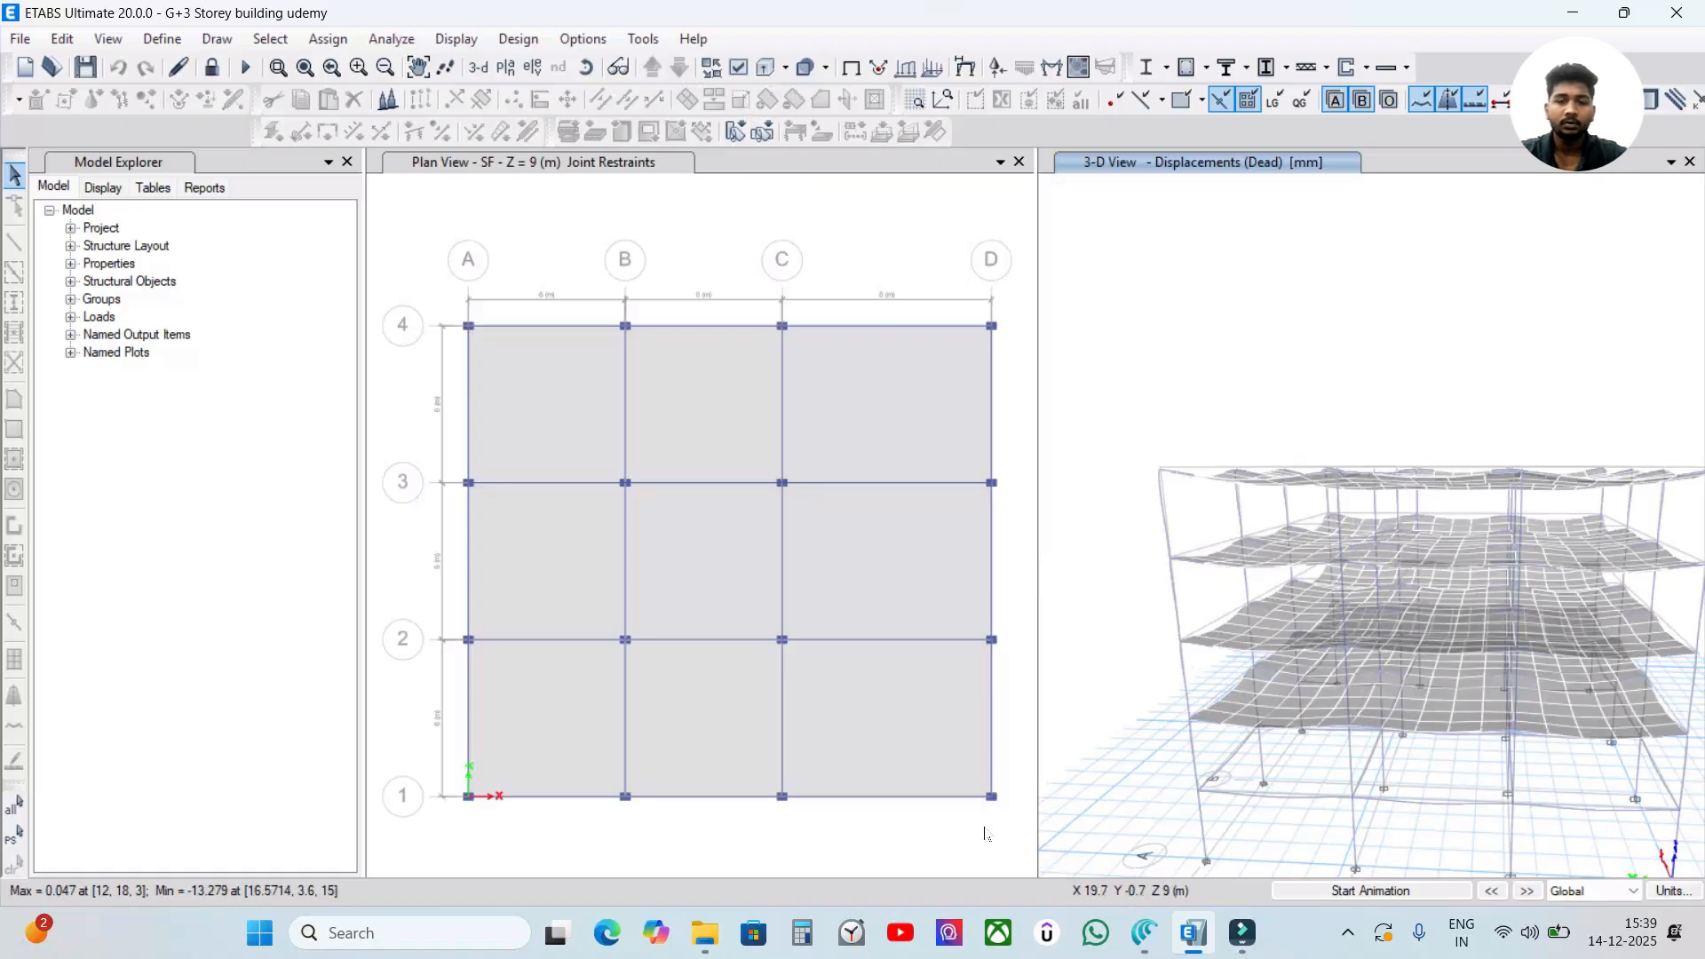
Switch to the Canva checklist and go to step 14, check member forces
click(1143, 932)
click(979, 598)
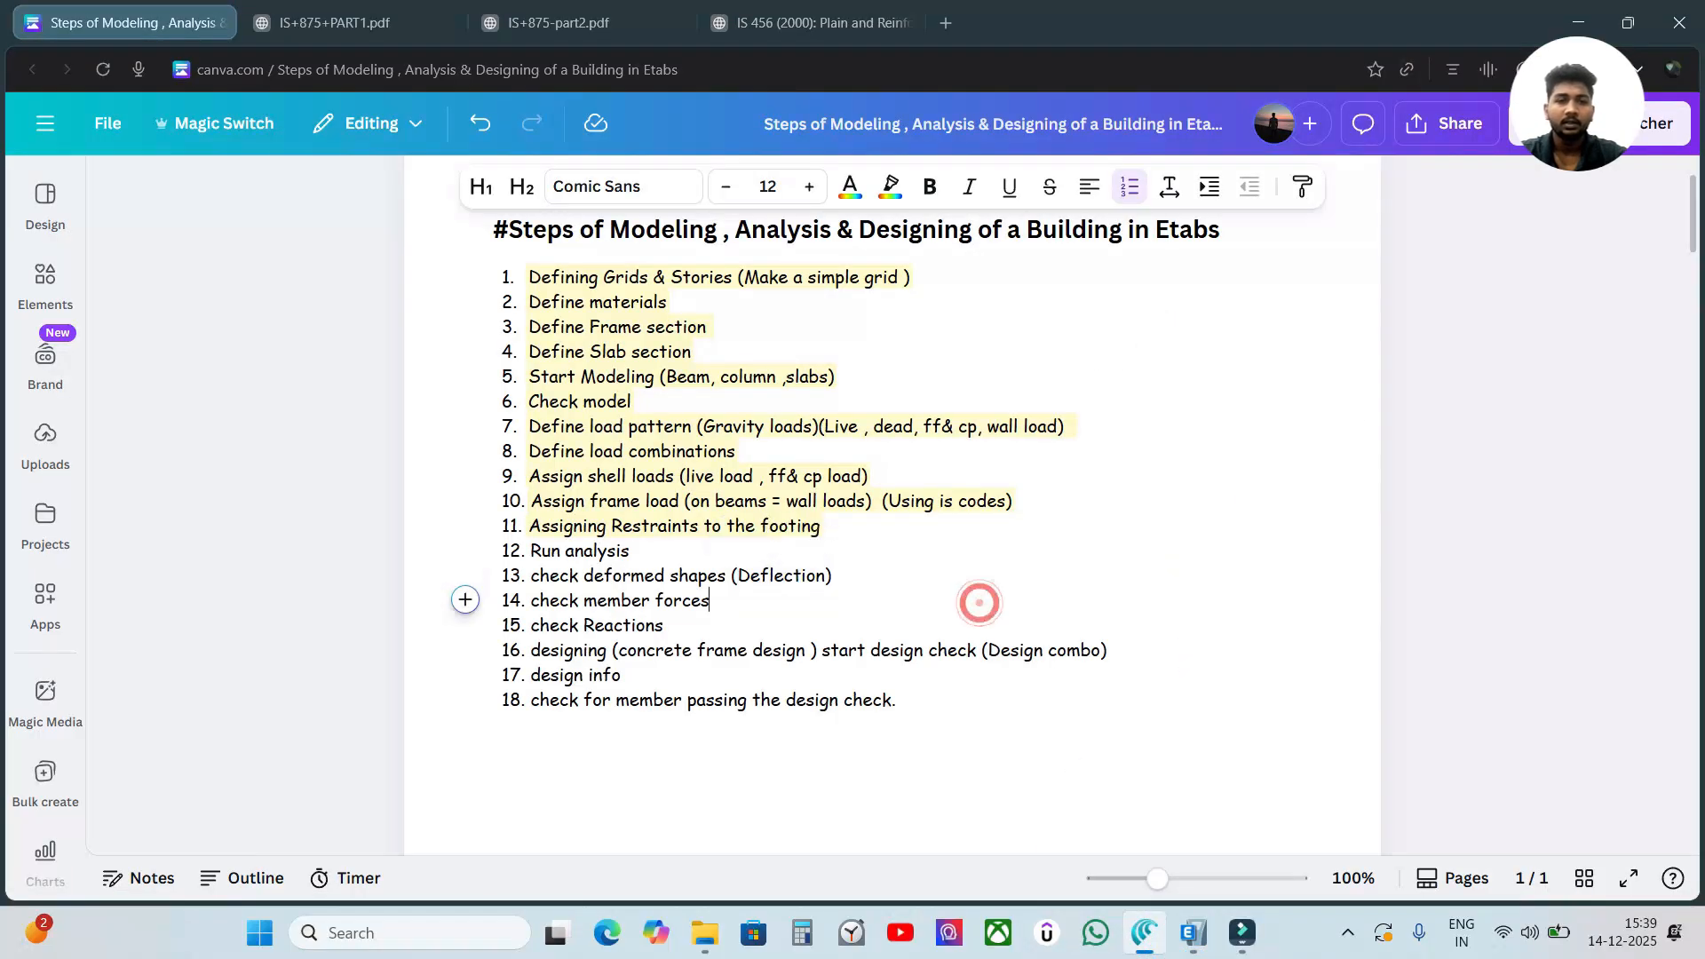